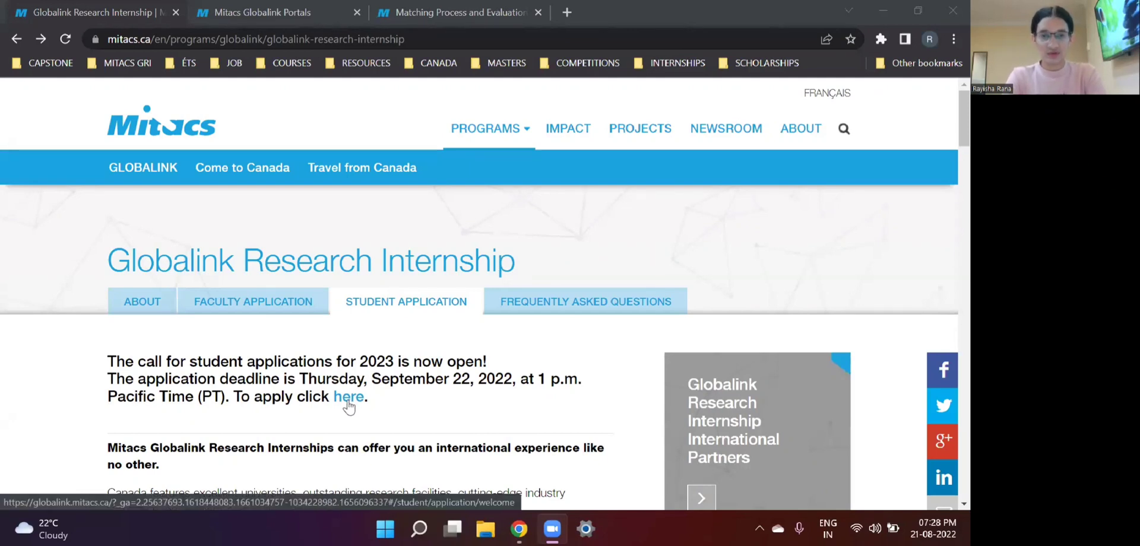
Step: Open the student registration form on the Globalink application platform and review its required fields
click(253, 7)
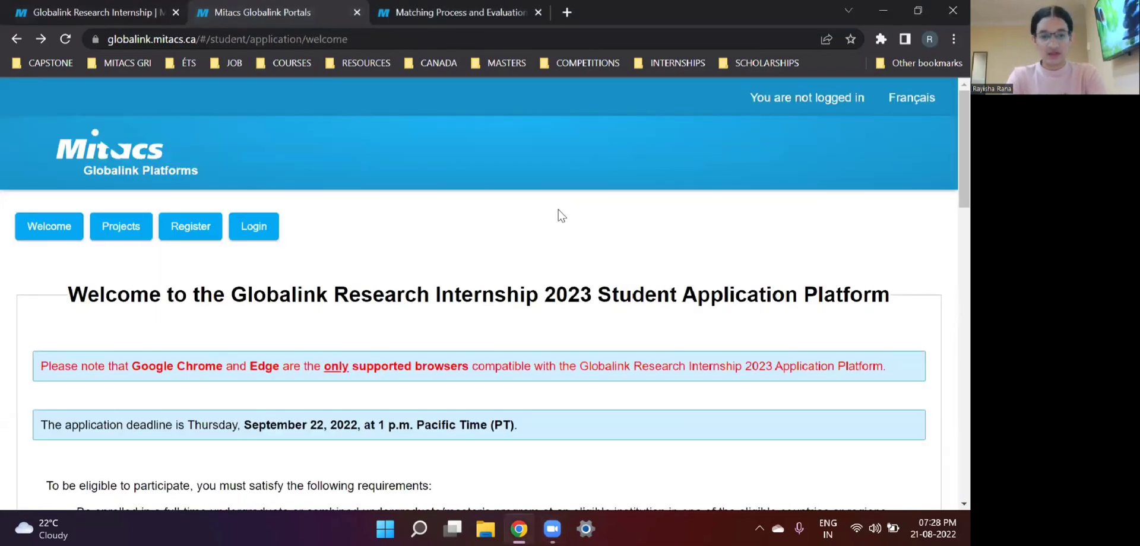
scroll(558, 209, down, 1)
scroll(559, 209, up, 1)
click(190, 231)
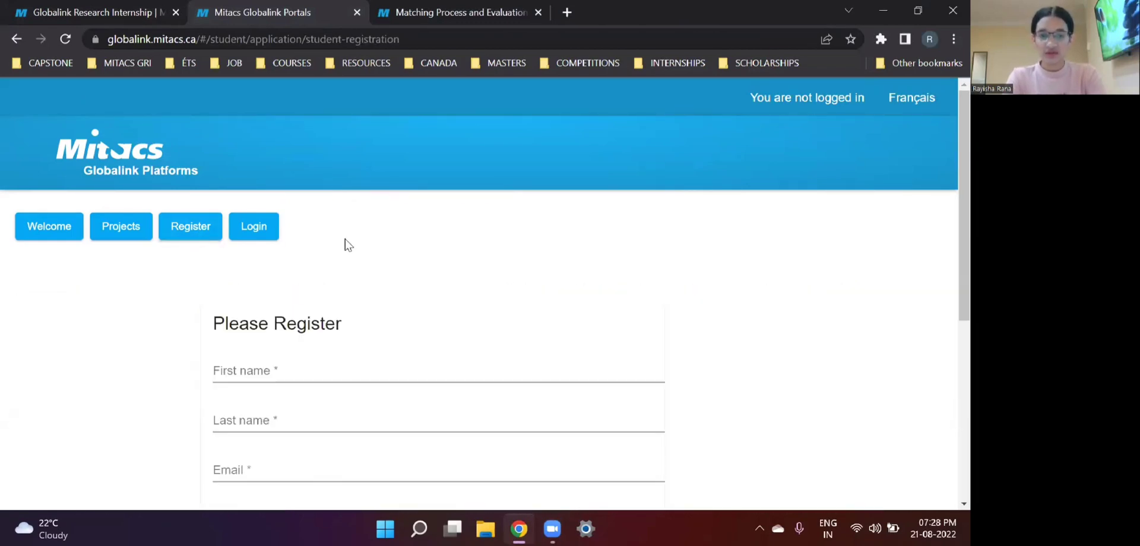
scroll(387, 267, down, 2)
scroll(296, 288, down, 1)
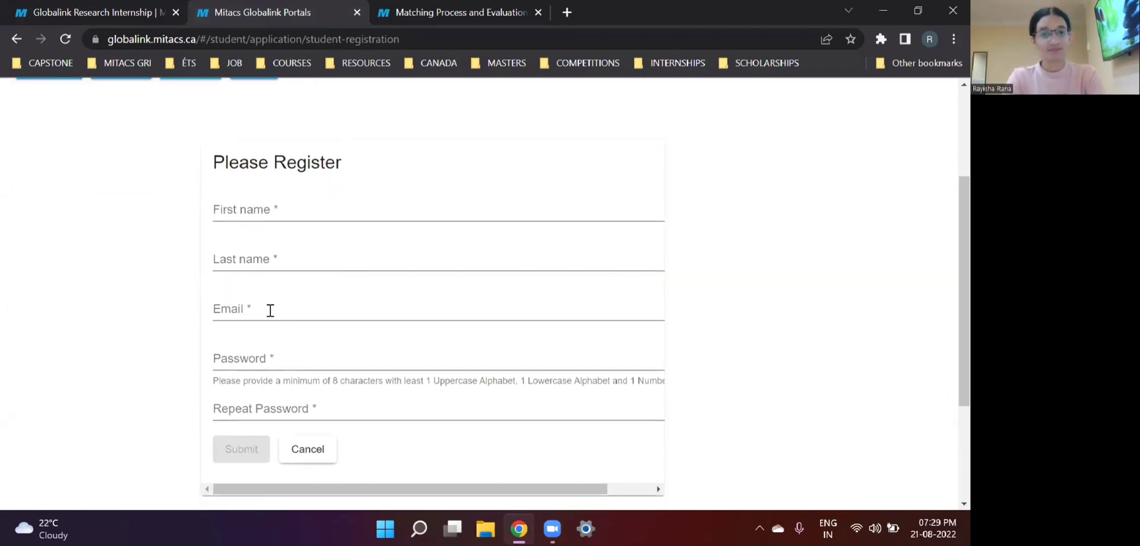
scroll(270, 311, down, 1)
scroll(285, 311, up, 4)
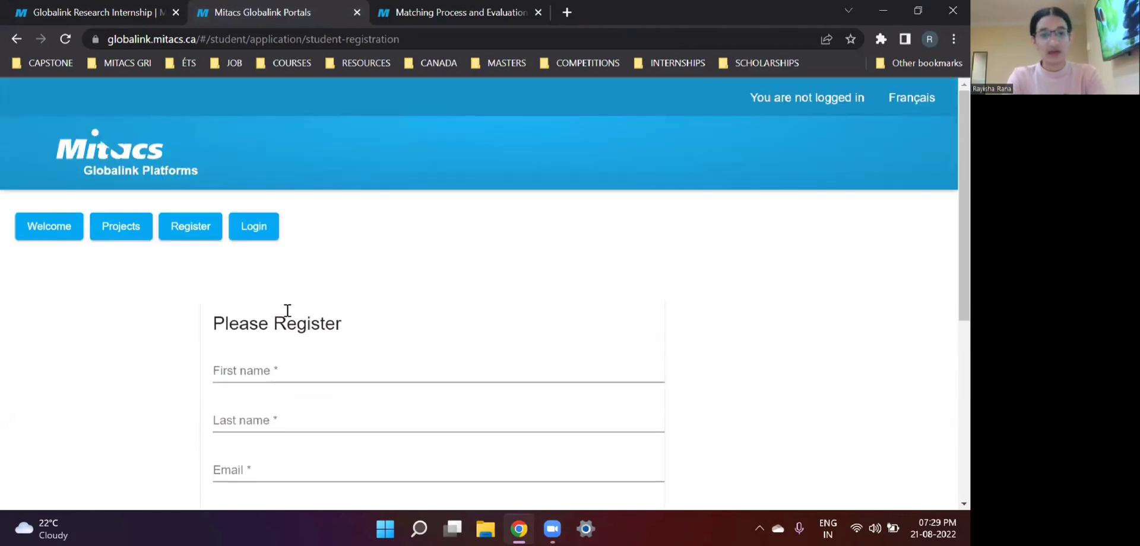
Step: Log in to the student application platform and open the internship application
click(254, 227)
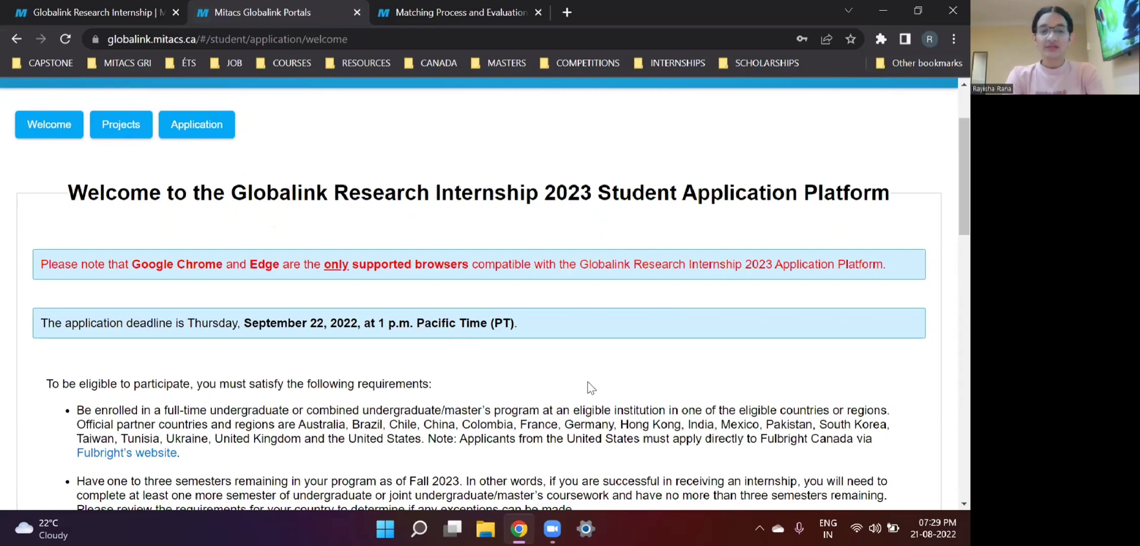
scroll(589, 392, up, 1)
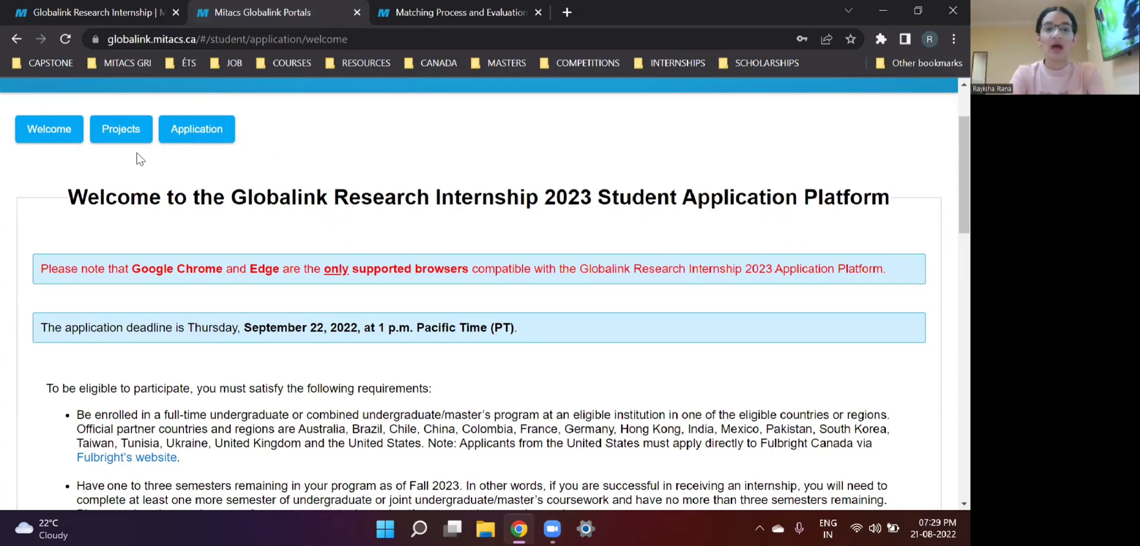
click(209, 132)
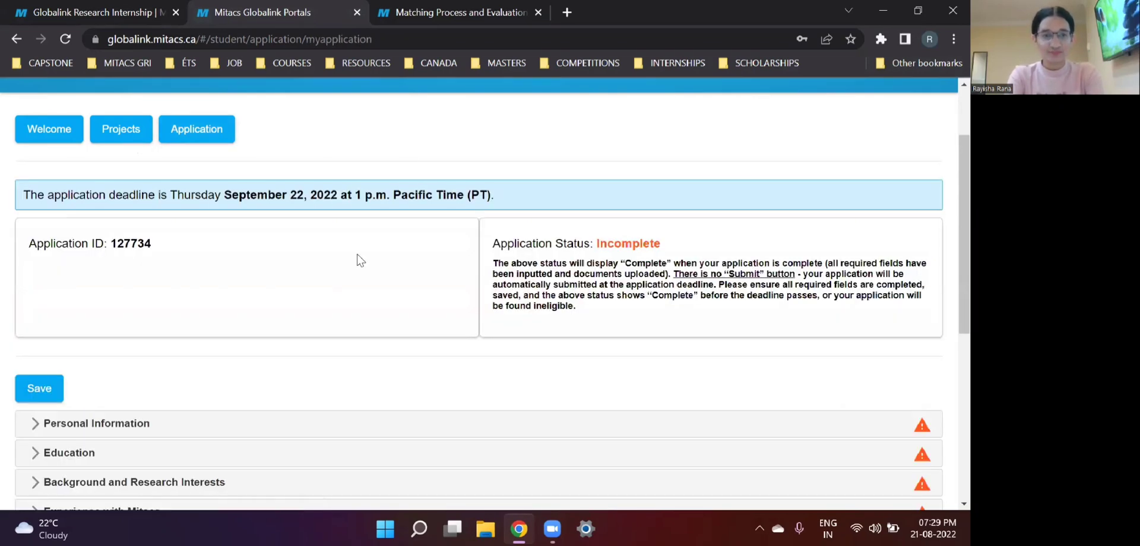
Step: Review the application deadline, application ID and the list of application sections to complete
scroll(354, 260, up, 1)
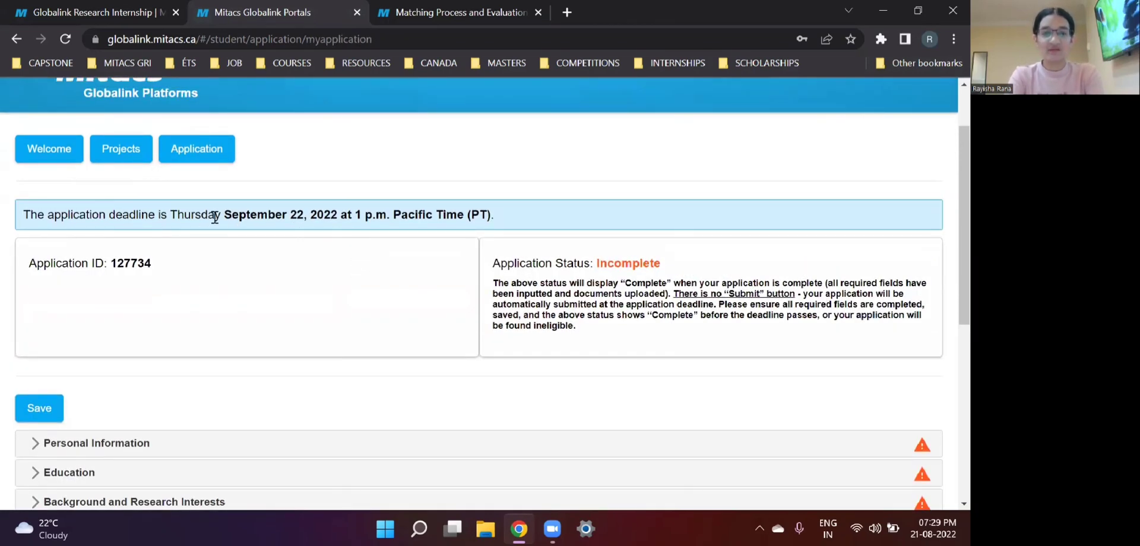
drag(225, 215, 354, 221)
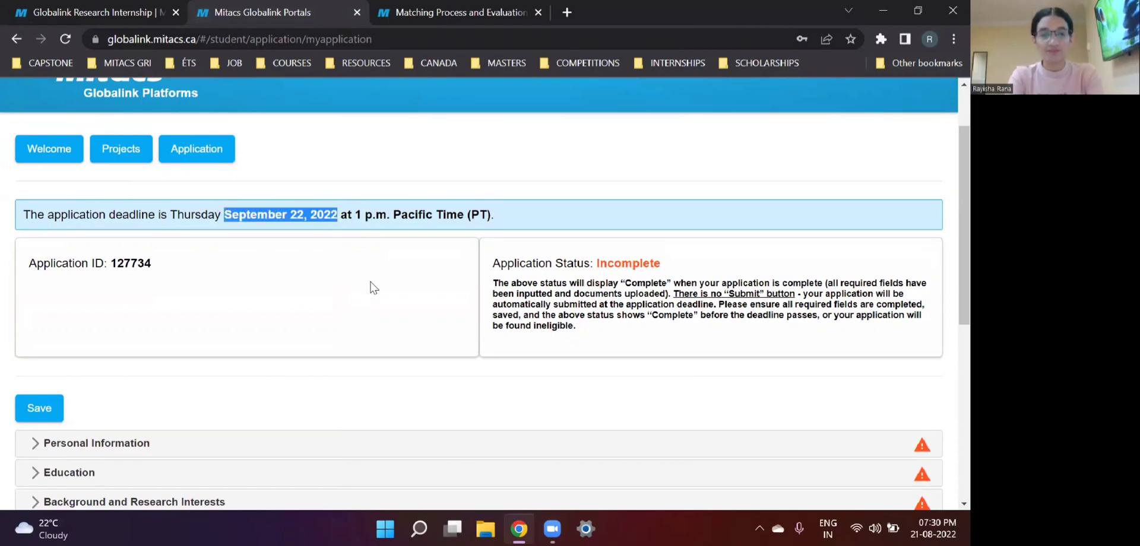
scroll(373, 288, down, 1)
drag(166, 253, 41, 245)
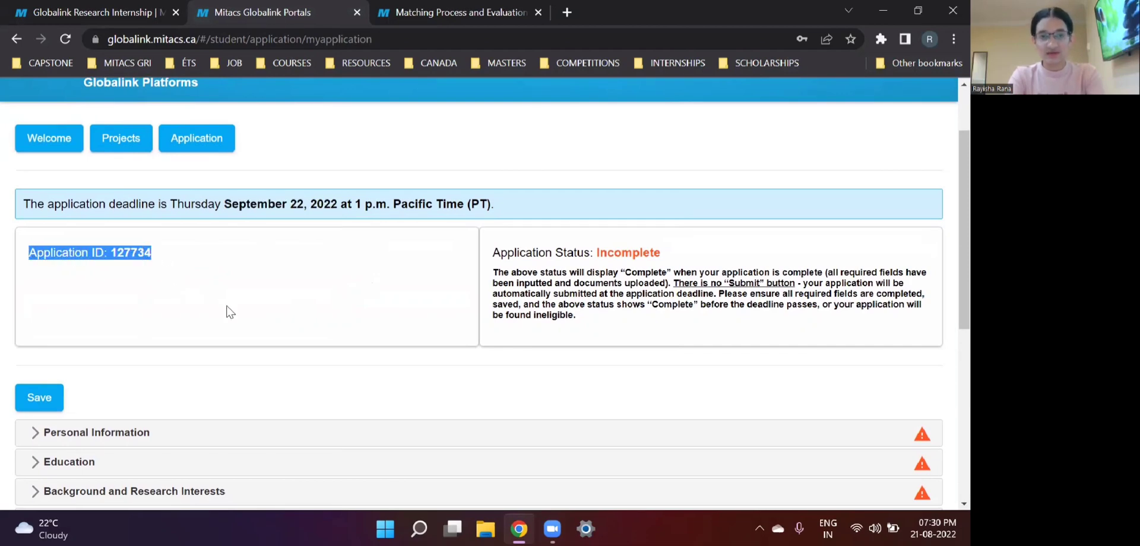
scroll(230, 312, down, 1)
scroll(371, 305, down, 3)
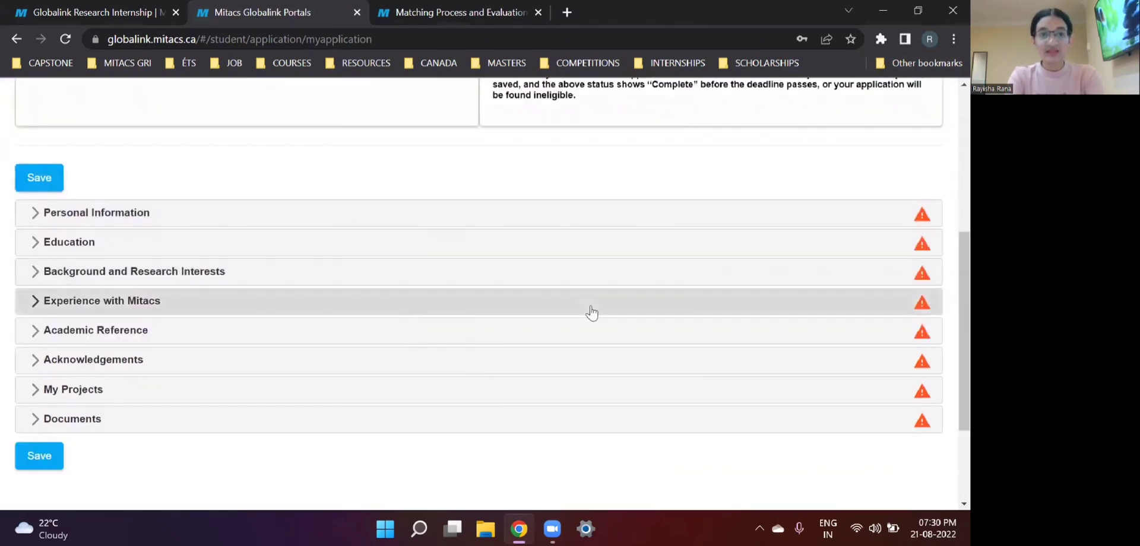
scroll(590, 313, down, 1)
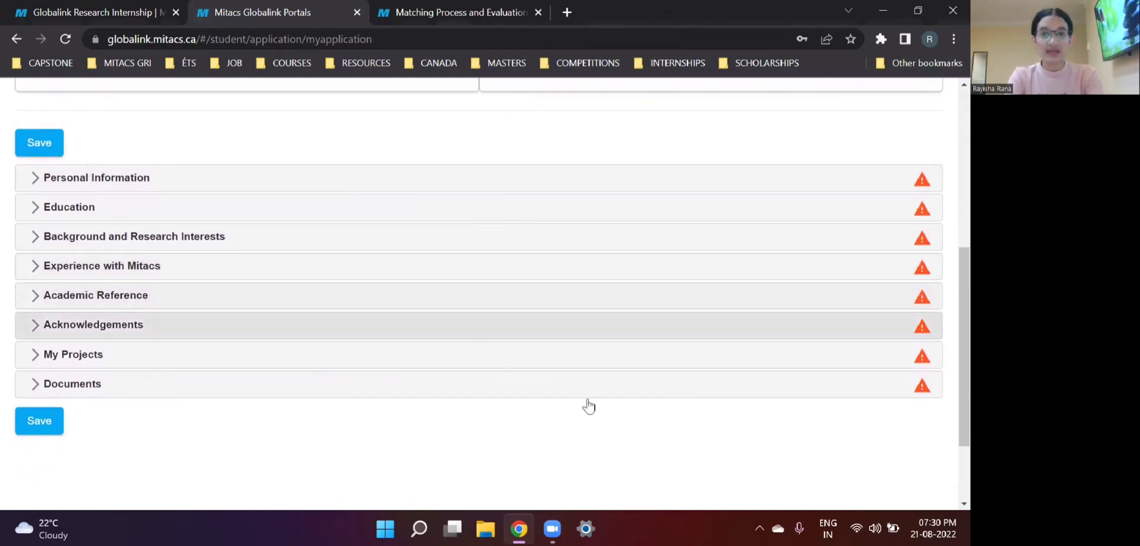
scroll(568, 432, down, 1)
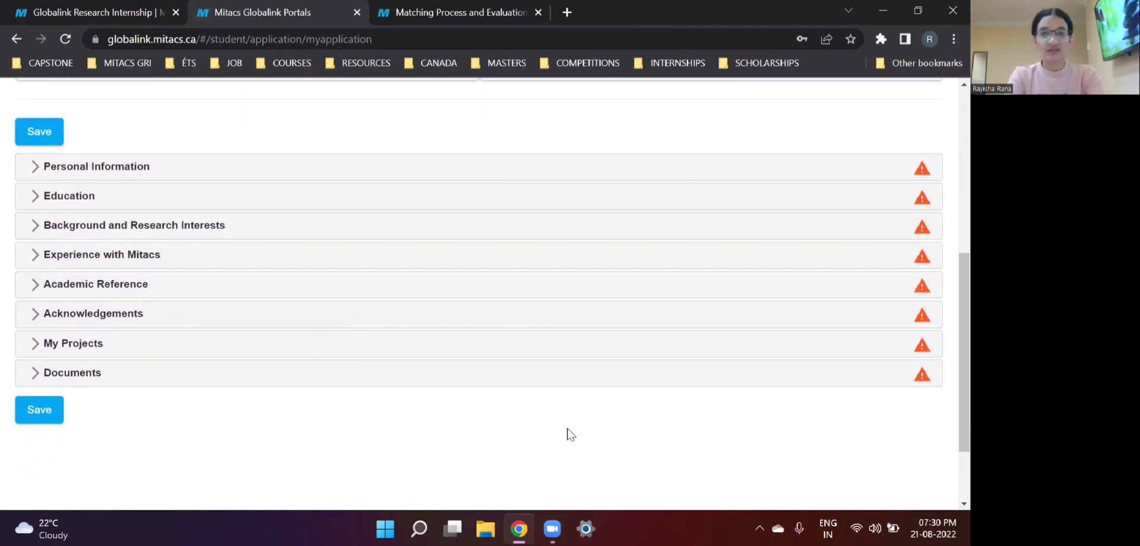
scroll(568, 435, down, 1)
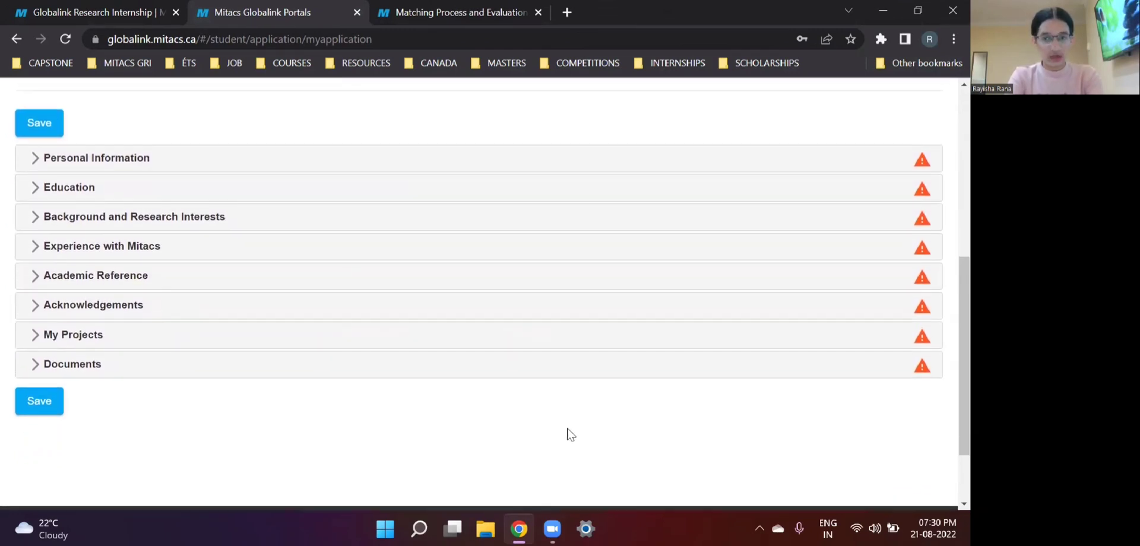
scroll(568, 435, up, 1)
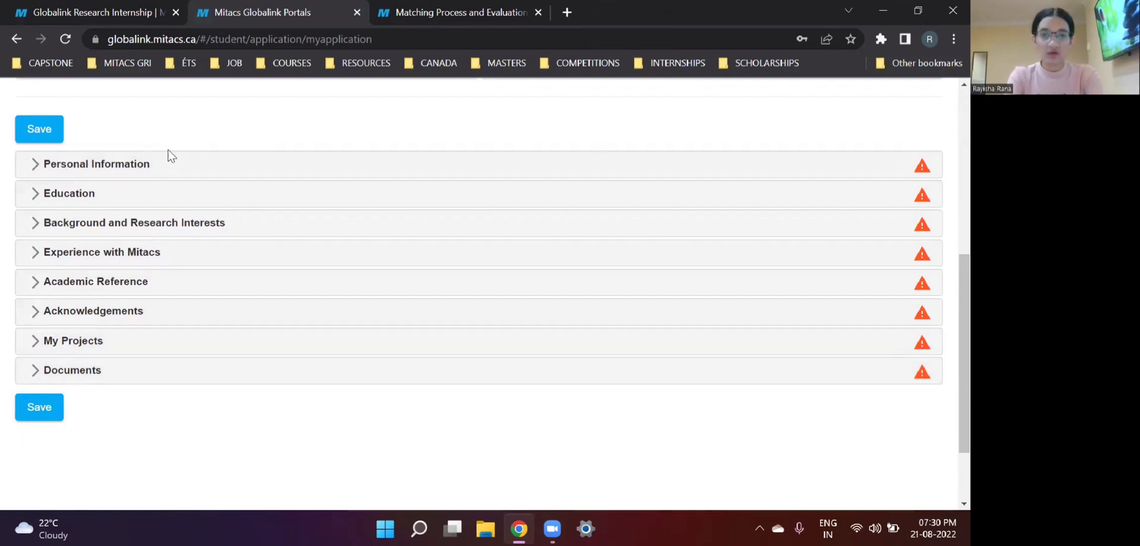
Step: Expand the Personal Information section and check the given name, surname and additional email fields
click(184, 166)
scroll(402, 178, down, 1)
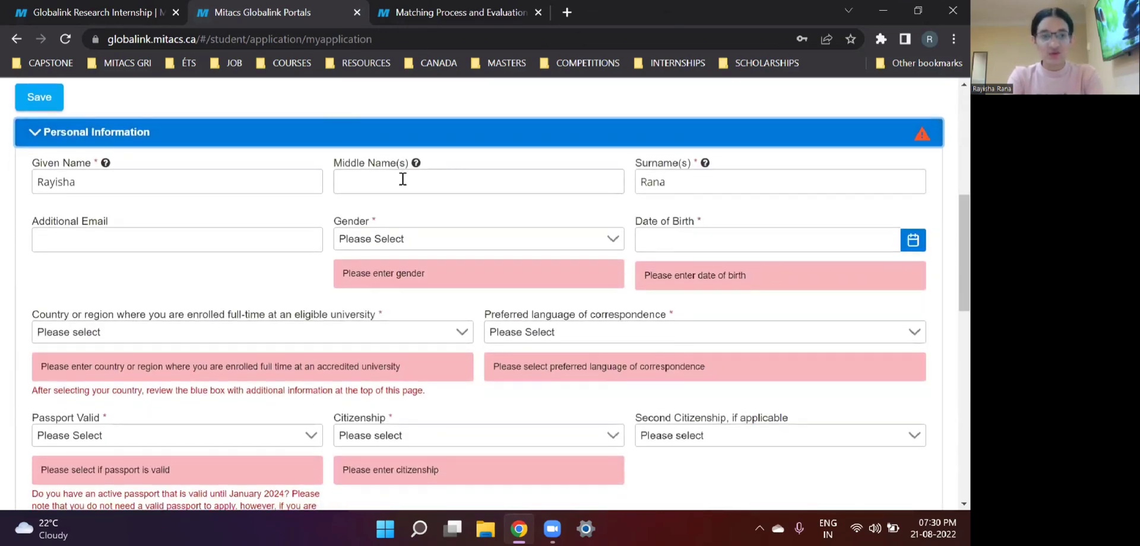
scroll(208, 150, down, 1)
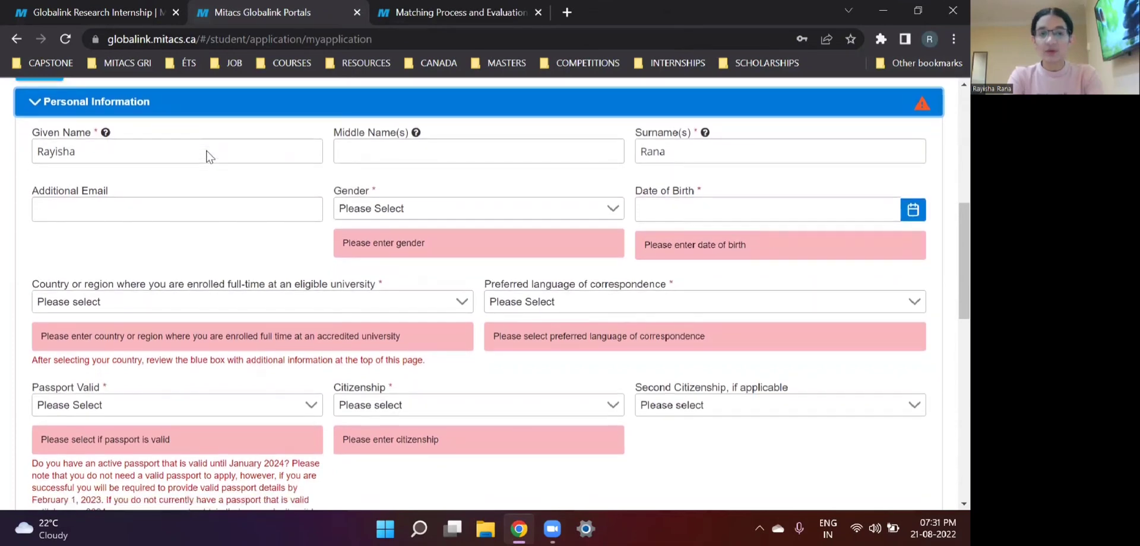
click(208, 148)
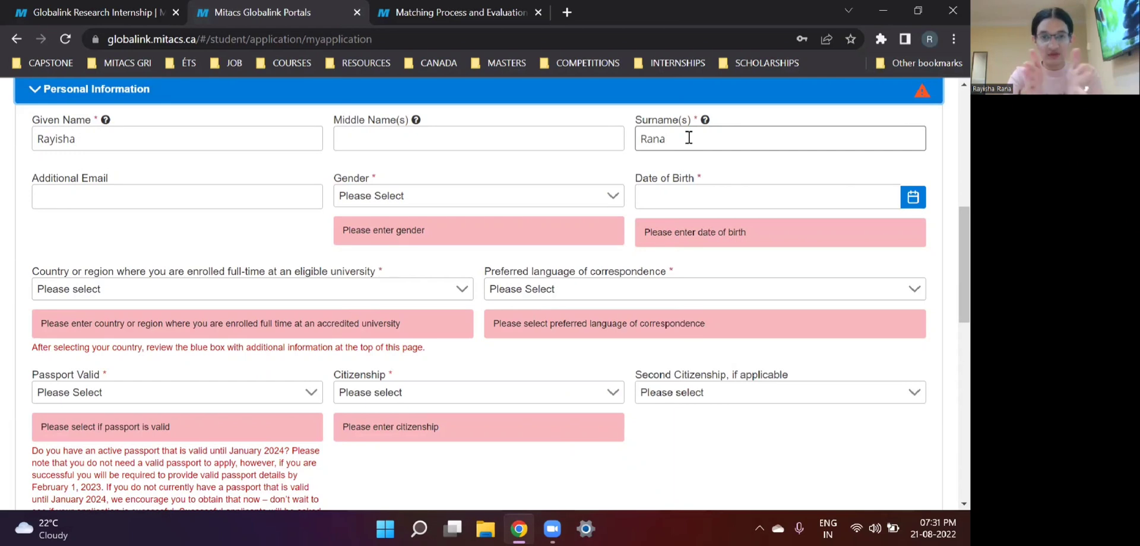
click(216, 192)
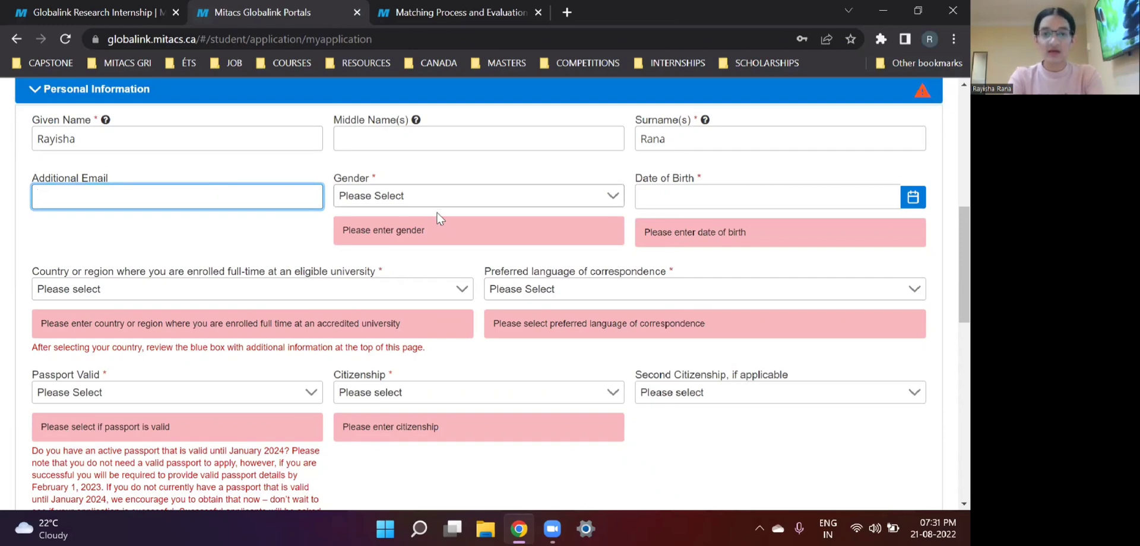
Step: Set the country or region of full-time university enrolment to India
scroll(695, 233, down, 1)
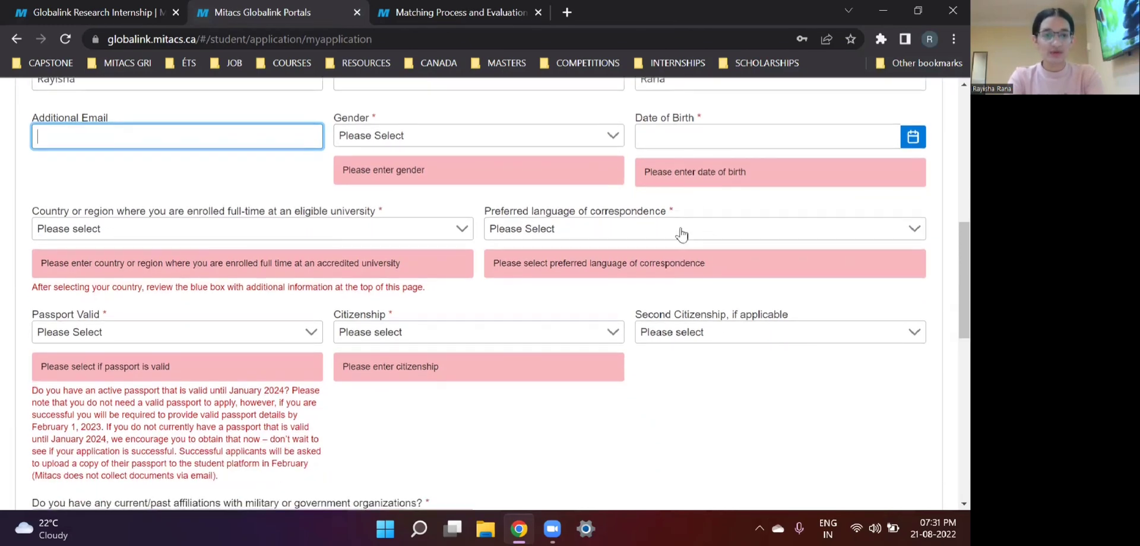
click(458, 233)
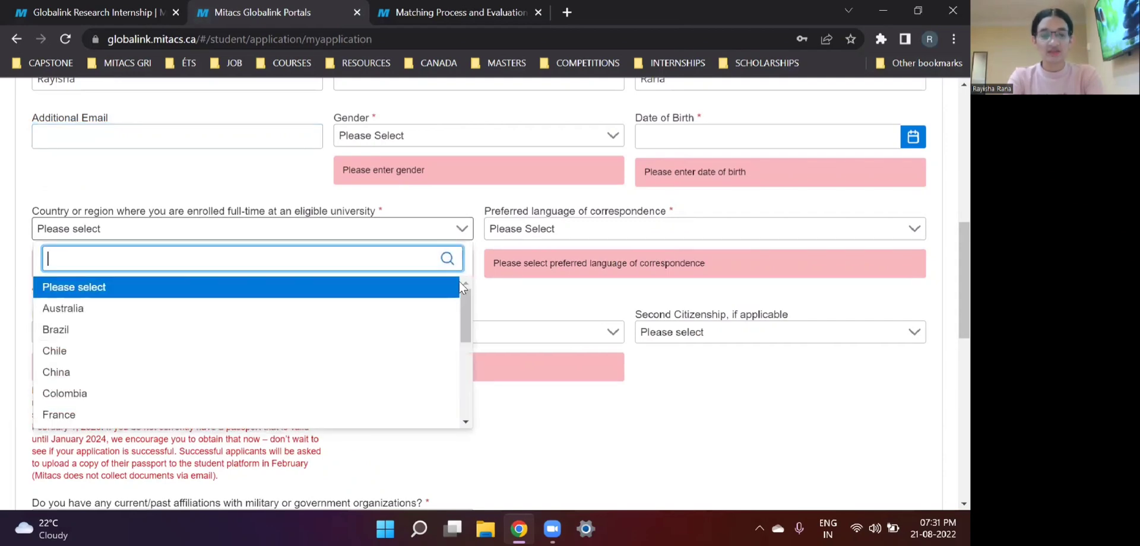
text(ins)
key(BackSpace)
text(d)
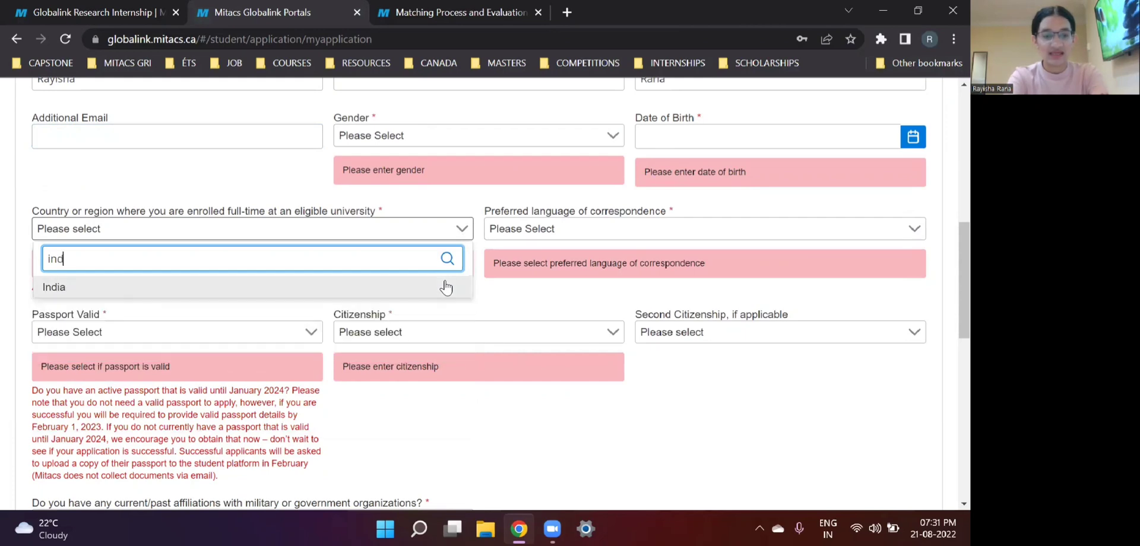
text(i)
click(447, 287)
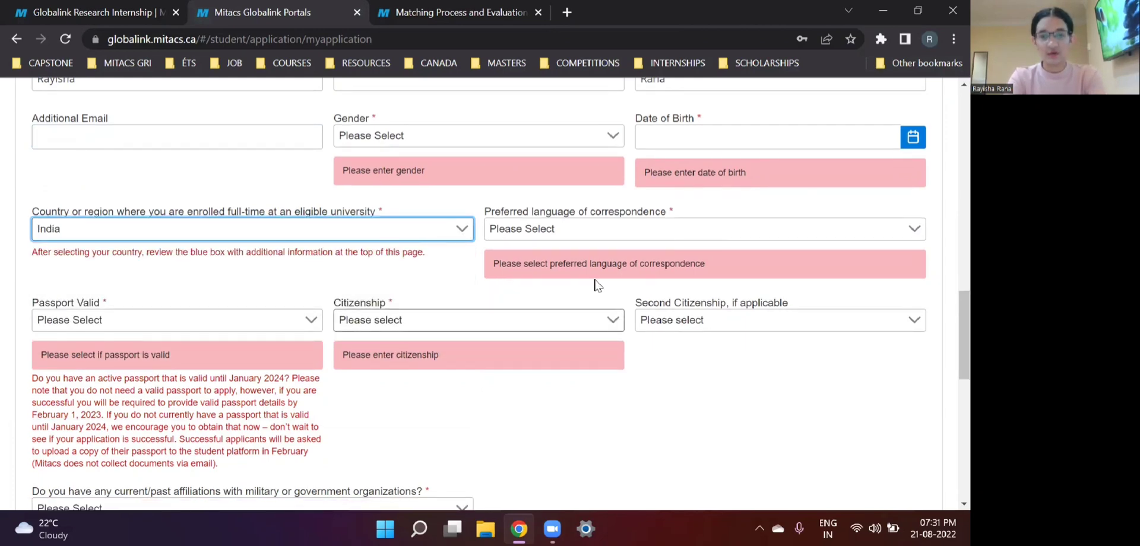
Step: Check the options offered for preferred language of correspondence and passport validity without choosing any
click(596, 240)
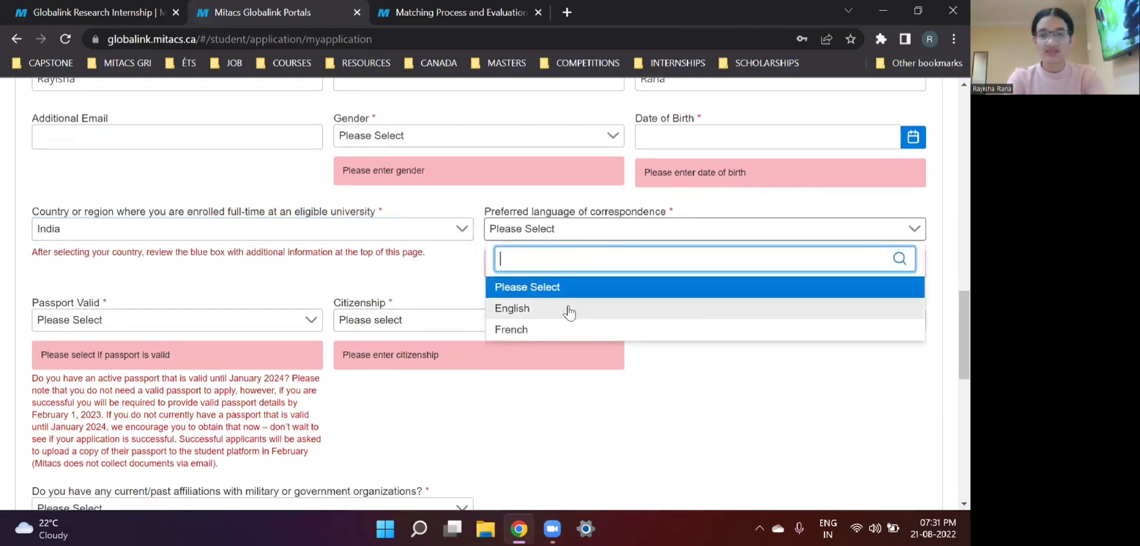
scroll(613, 402, down, 1)
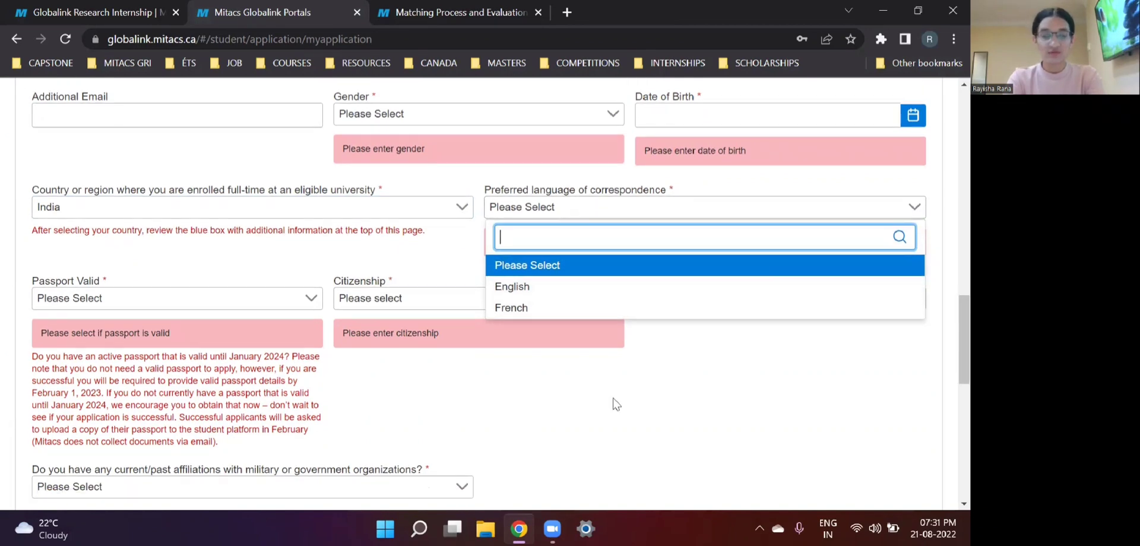
click(406, 405)
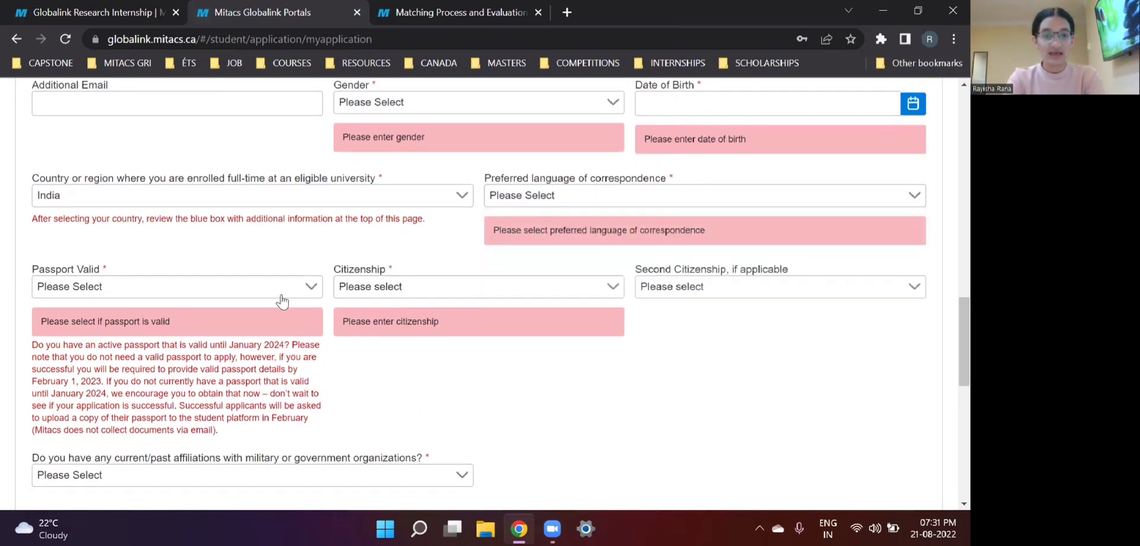
click(311, 289)
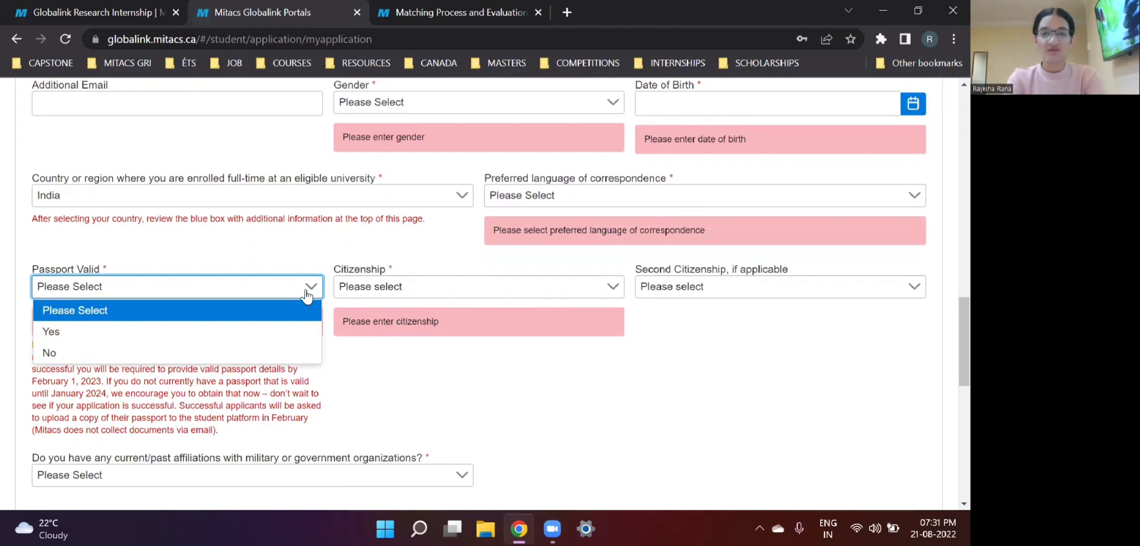
drag(351, 321, 355, 322)
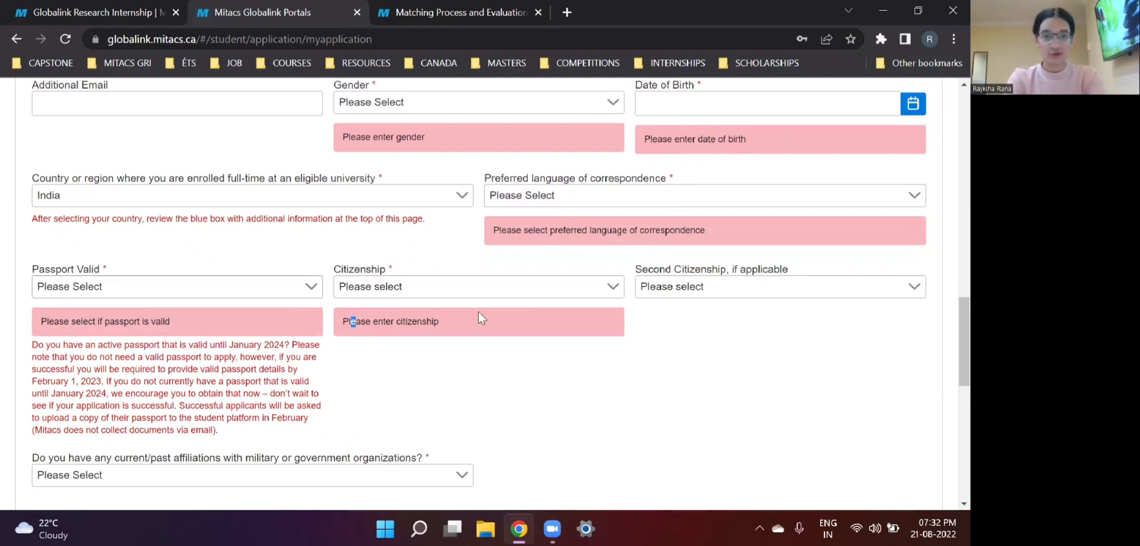
Step: Set the citizenship in the personal information to India
click(613, 287)
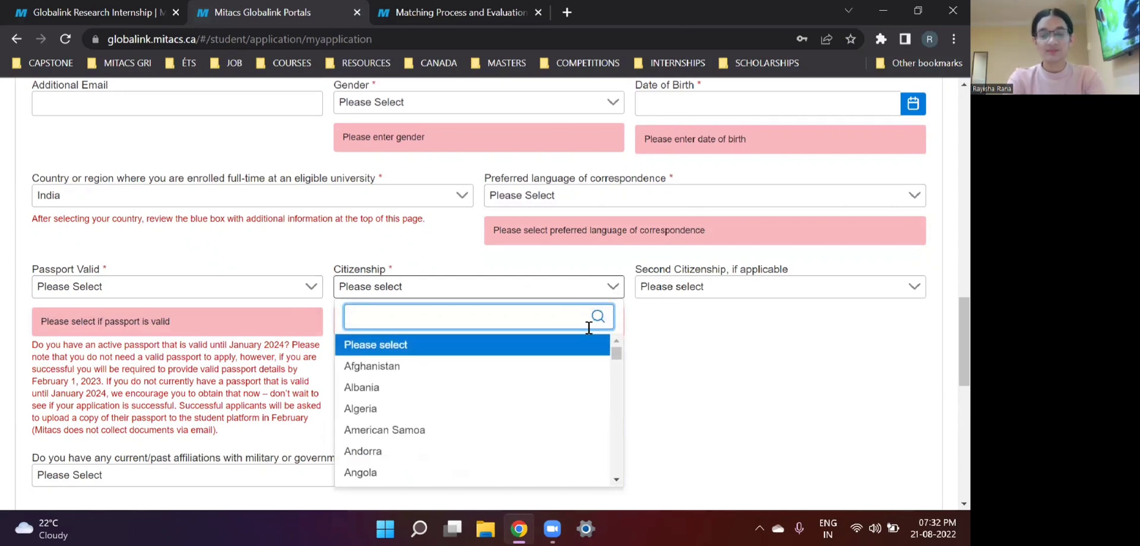
text(india)
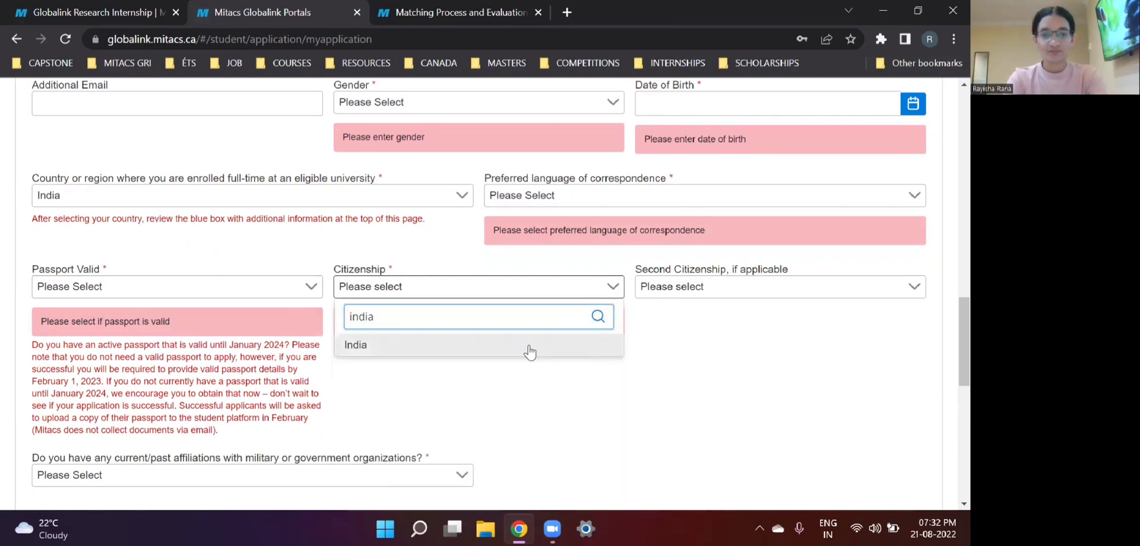
click(527, 349)
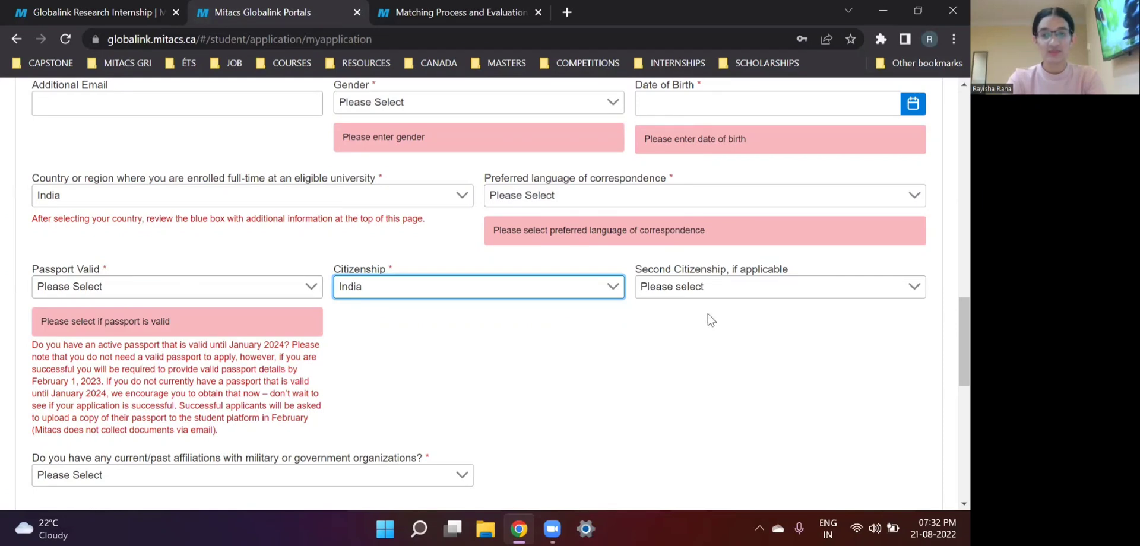
Step: Check the second citizenship options and the consent statements at the end of the personal information
click(735, 296)
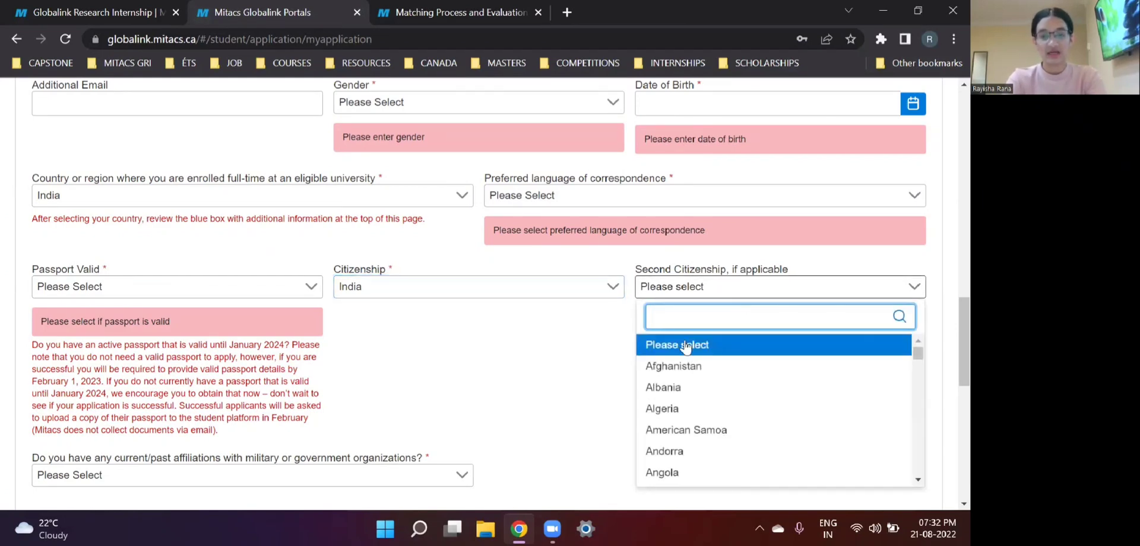
scroll(256, 297, down, 6)
scroll(256, 281, down, 1)
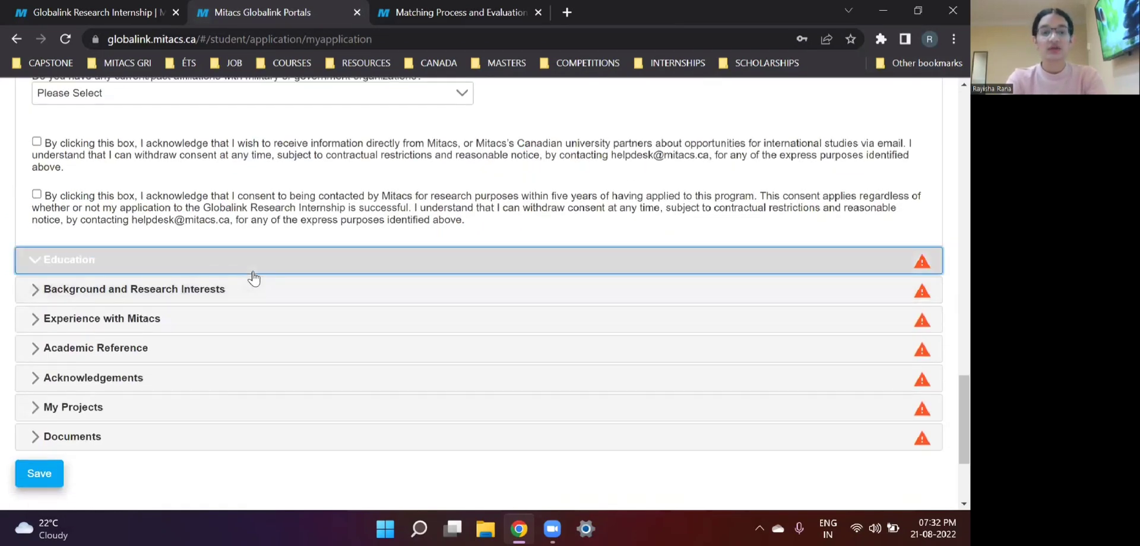
Step: In the Education section, set the home institution to Thapar Institute of Engineering and Technology, Patiala, Punjab, India
click(320, 268)
scroll(537, 217, down, 2)
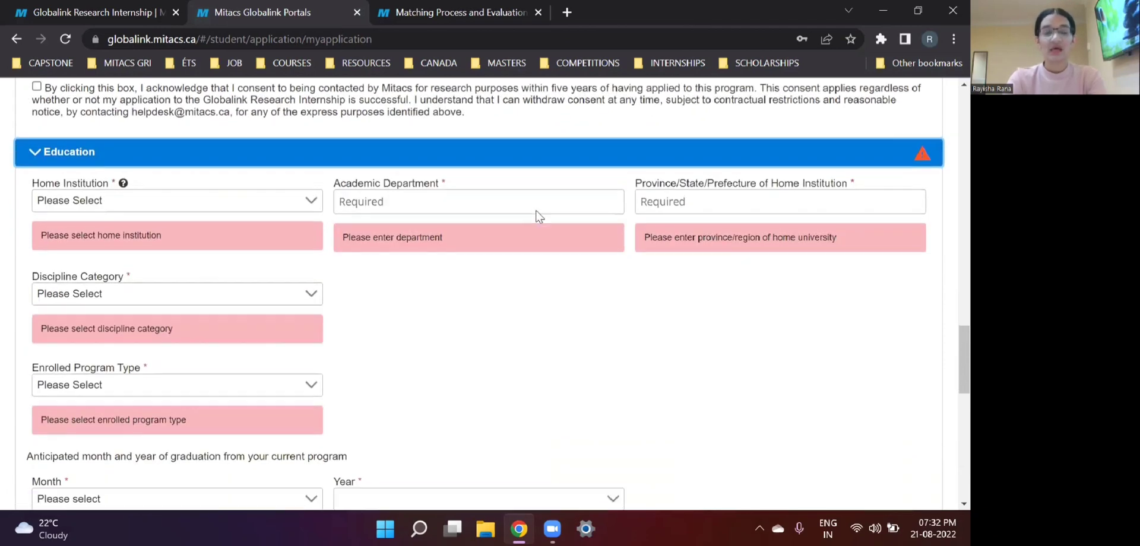
click(309, 205)
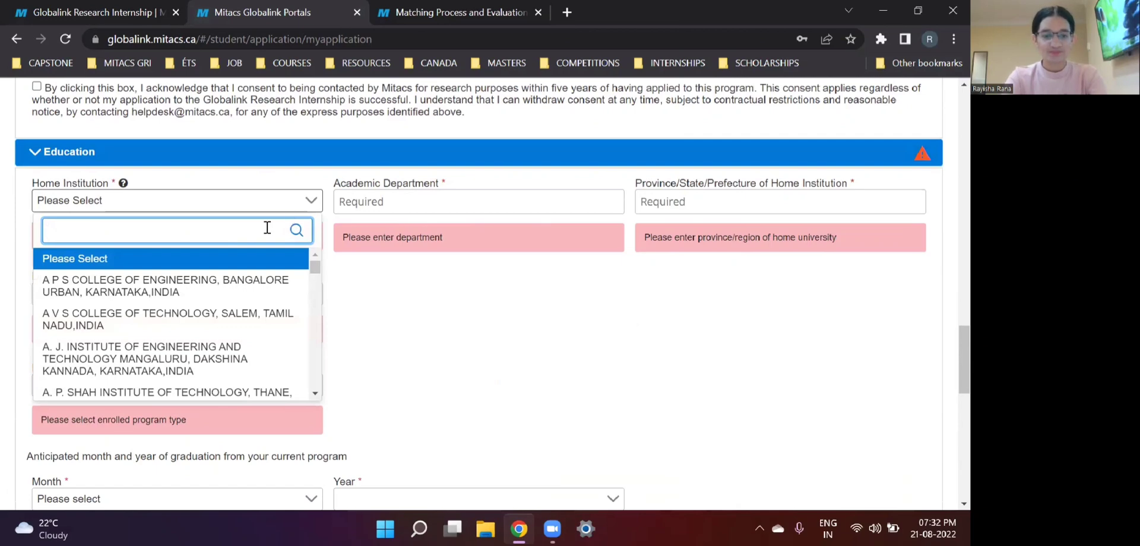
text(tha)
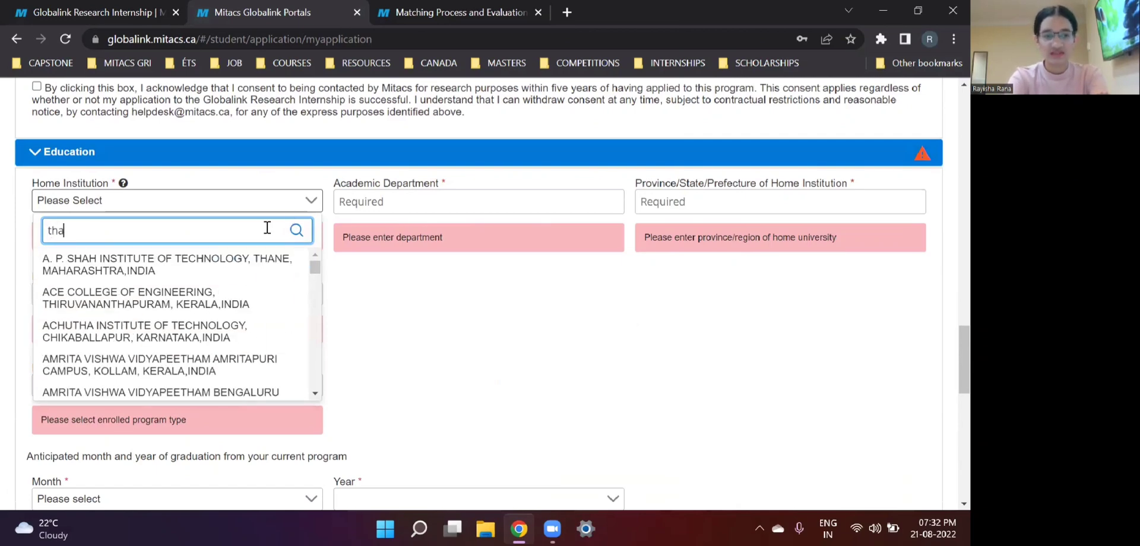
text(par)
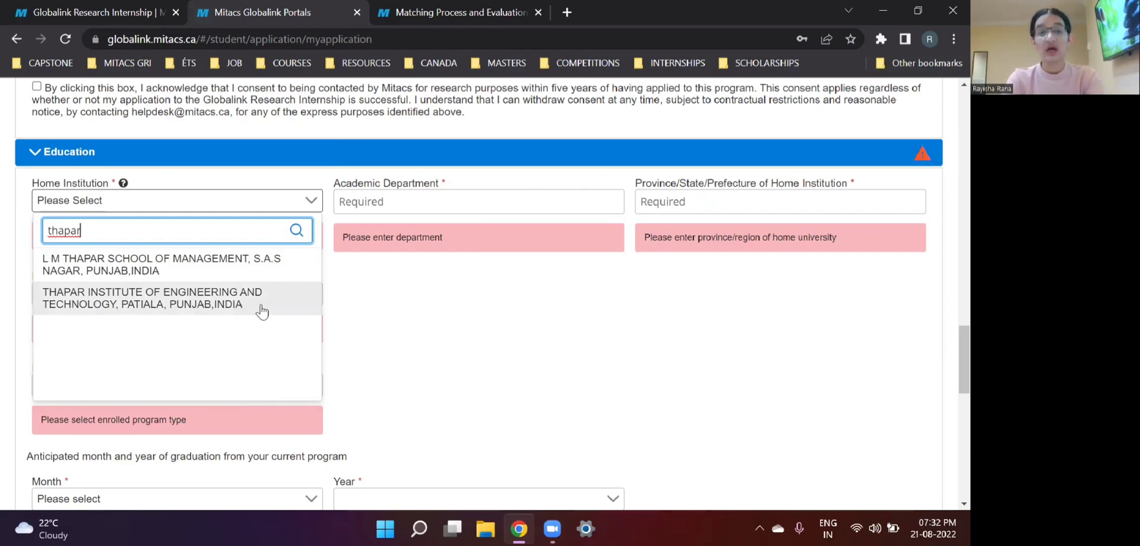
click(293, 313)
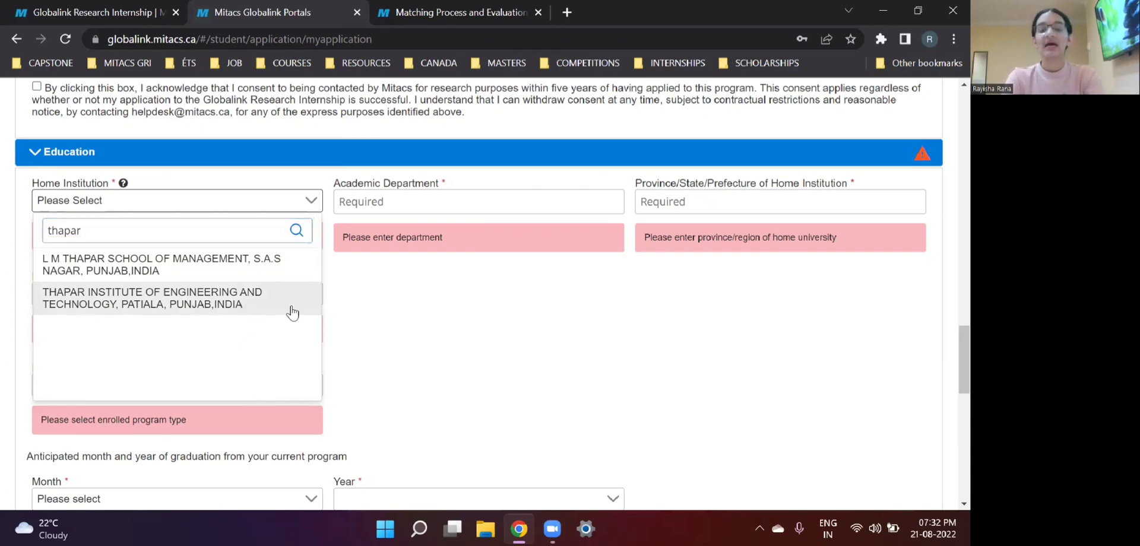
Step: Enter Electrical and Instrumentation Engineering as the academic department, leaving the province of the home institution blank
click(452, 204)
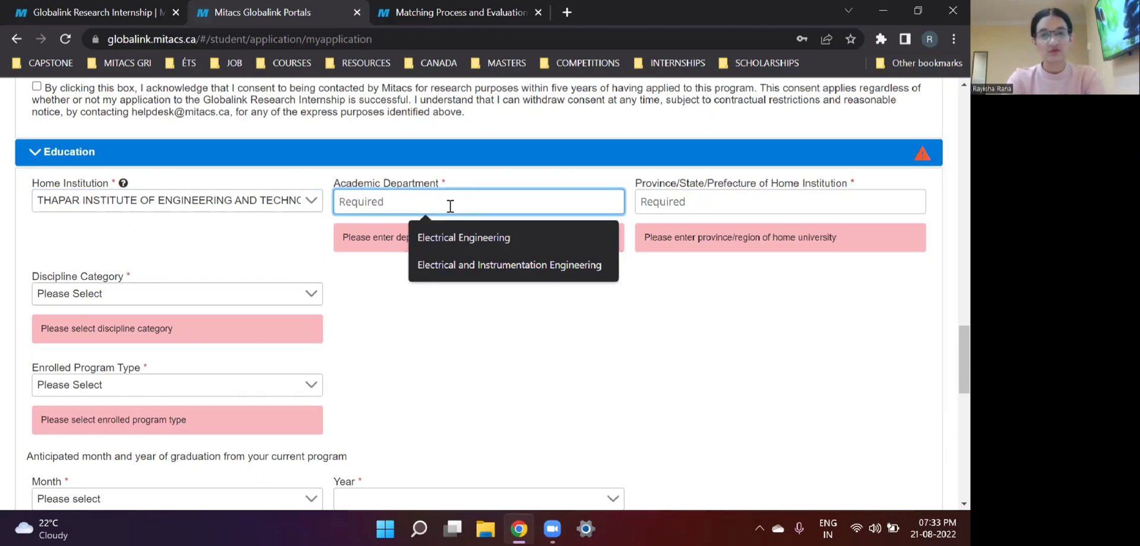
click(490, 268)
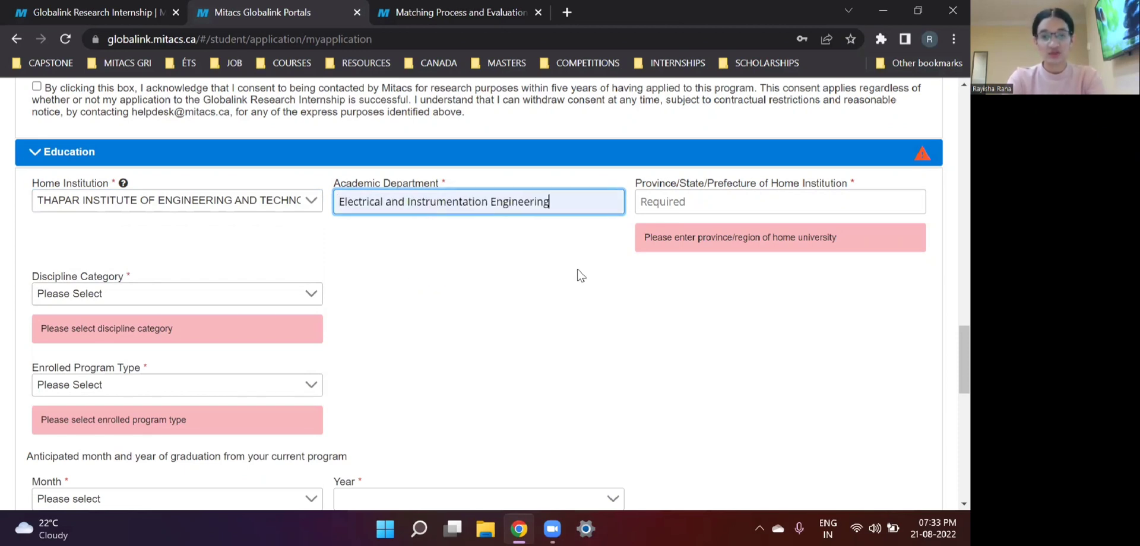
click(682, 204)
scroll(683, 205, up, 1)
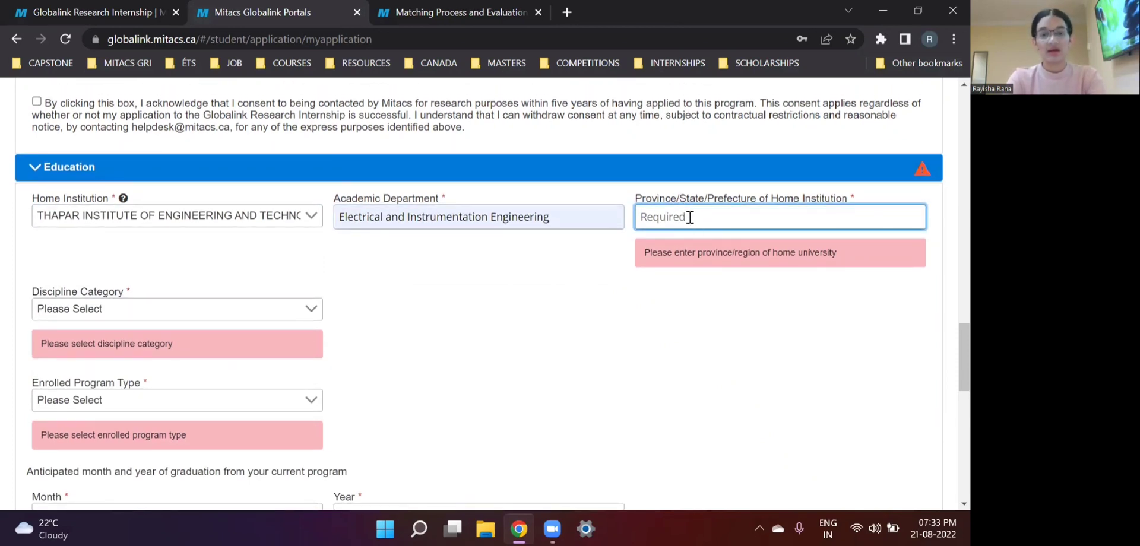
scroll(689, 221, down, 1)
Step: Check the discipline category options in the Education section without choosing one
click(308, 272)
scroll(301, 278, down, 2)
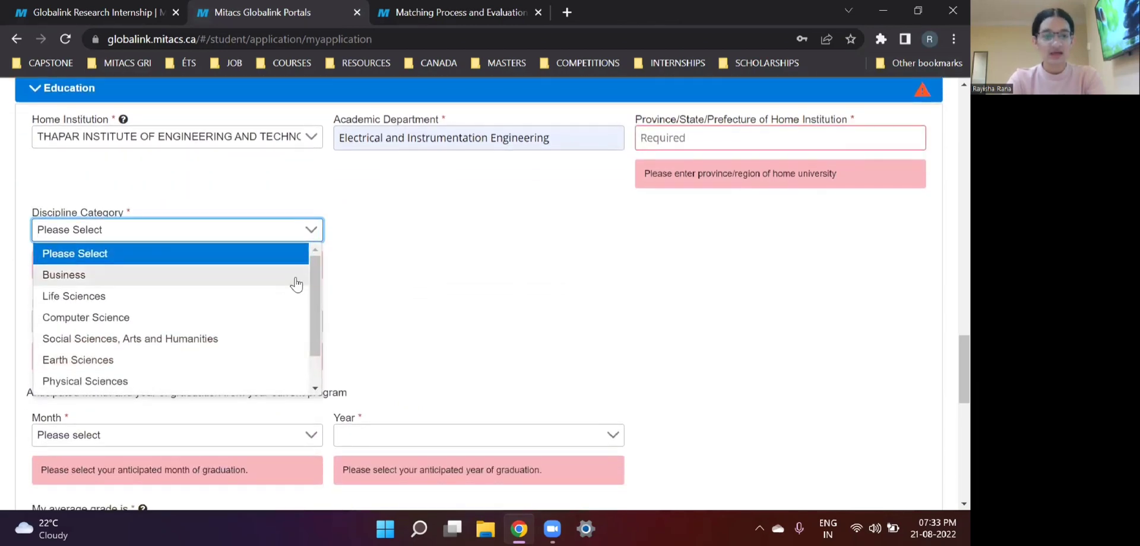
scroll(190, 320, up, 2)
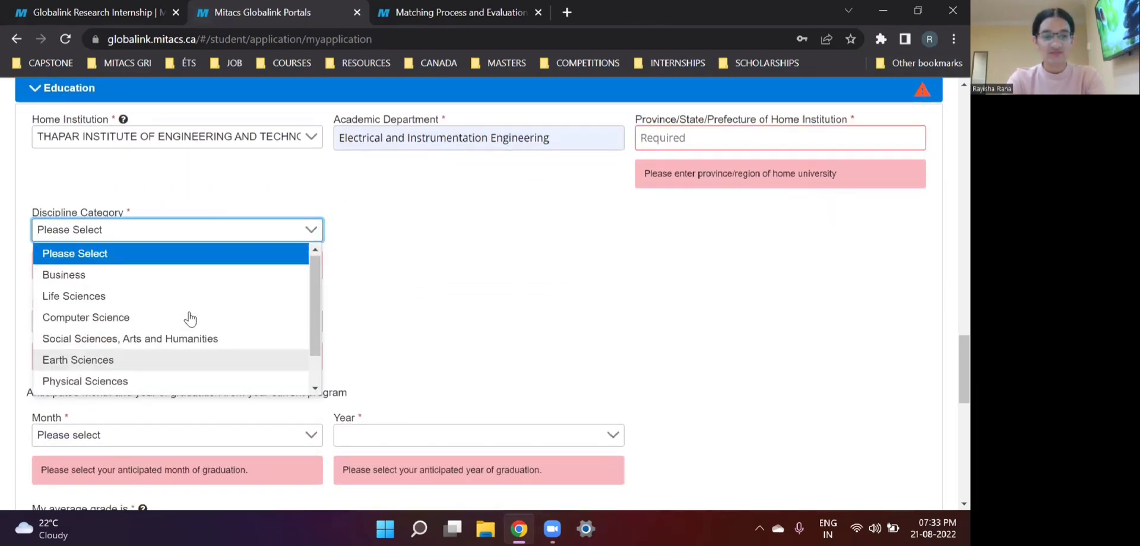
scroll(191, 326, down, 1)
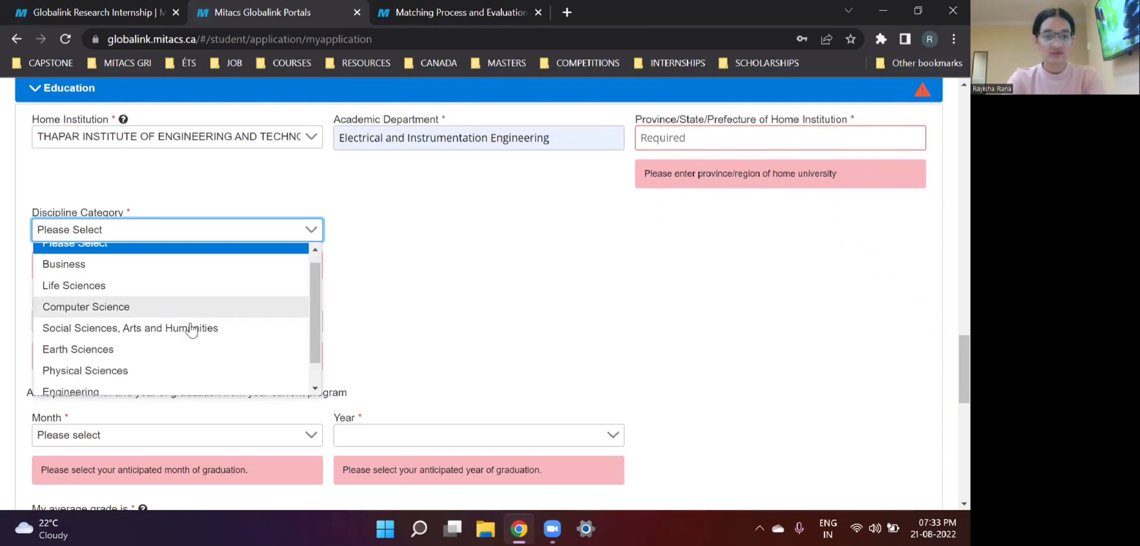
scroll(191, 331, down, 1)
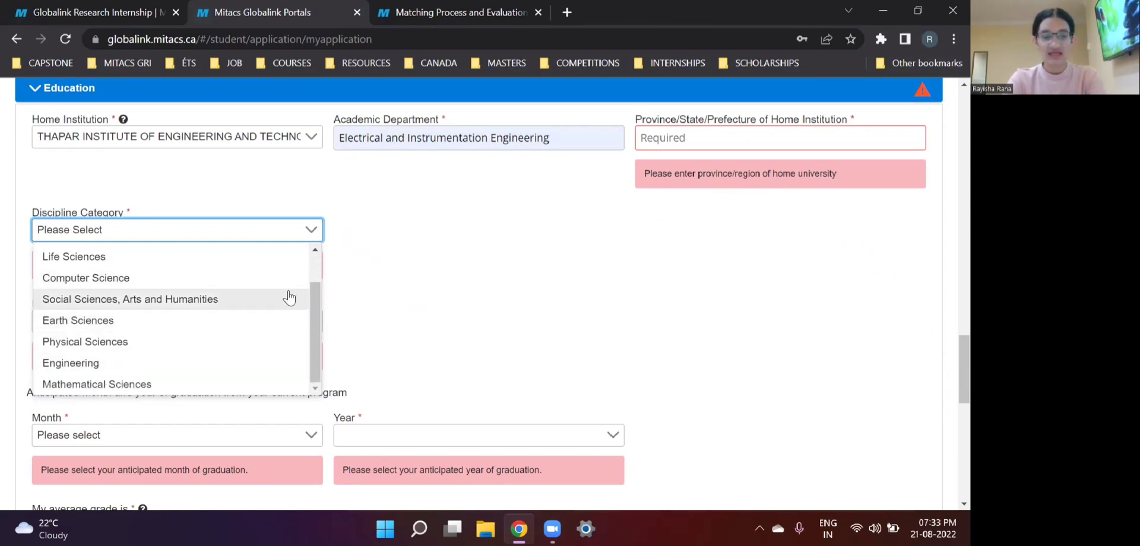
click(347, 297)
scroll(345, 295, down, 1)
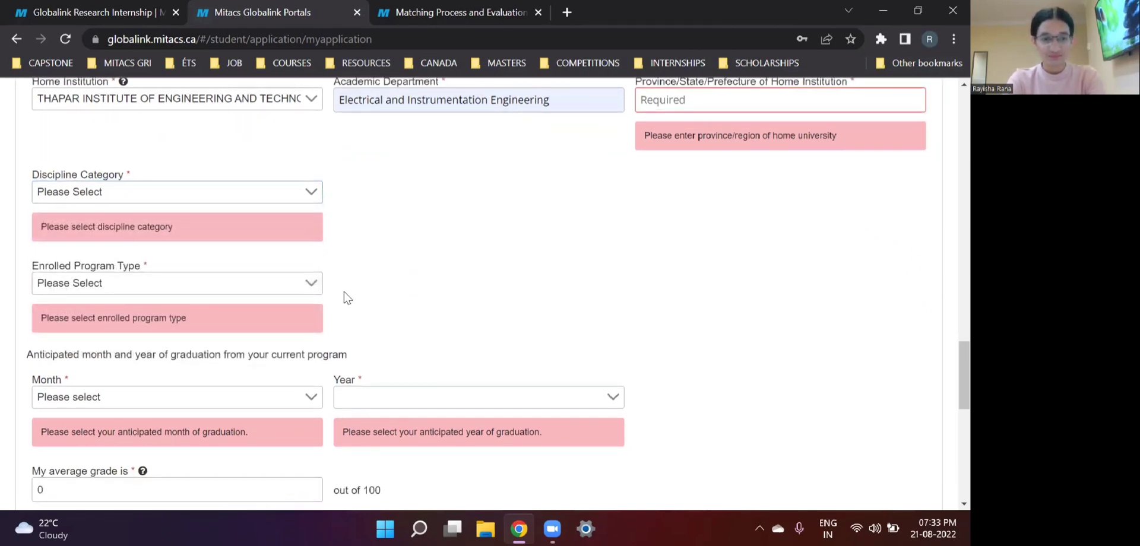
Step: Check the enrolled program type options and the anticipated graduation month and year fields without choosing anything
click(309, 285)
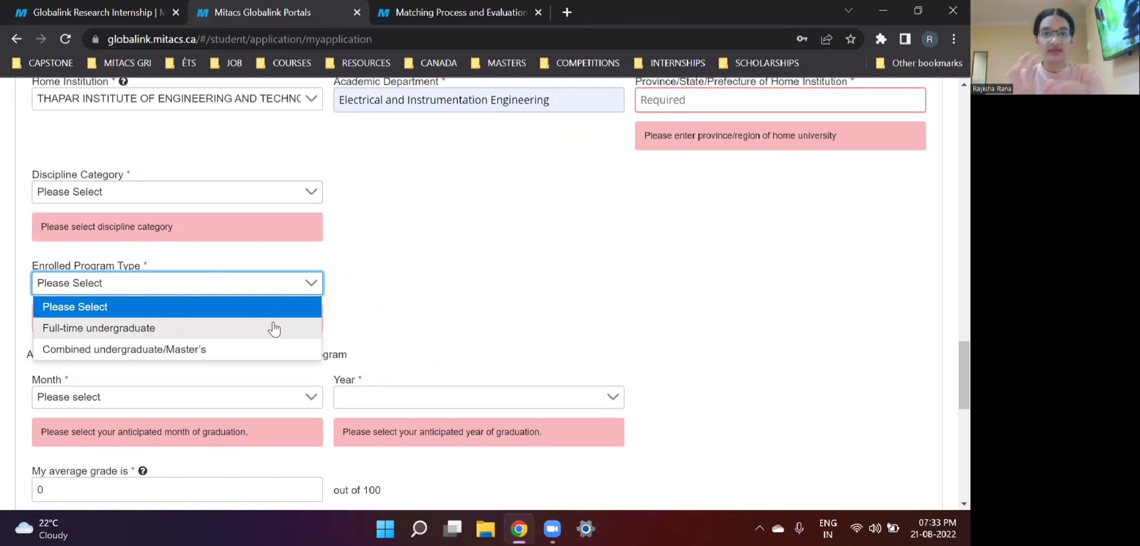
scroll(372, 332, down, 1)
triple_click(372, 332)
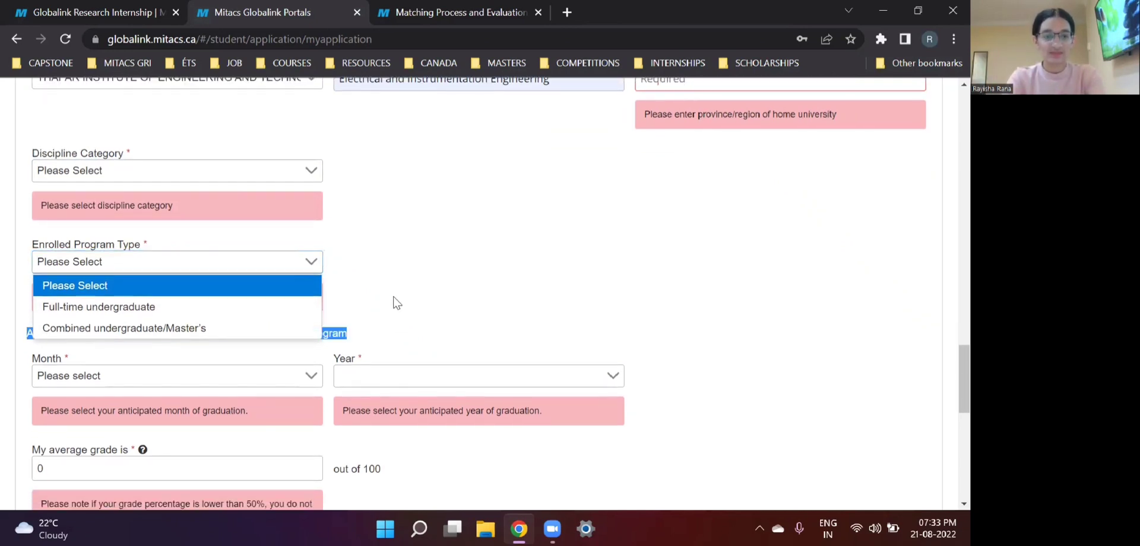
scroll(394, 301, down, 3)
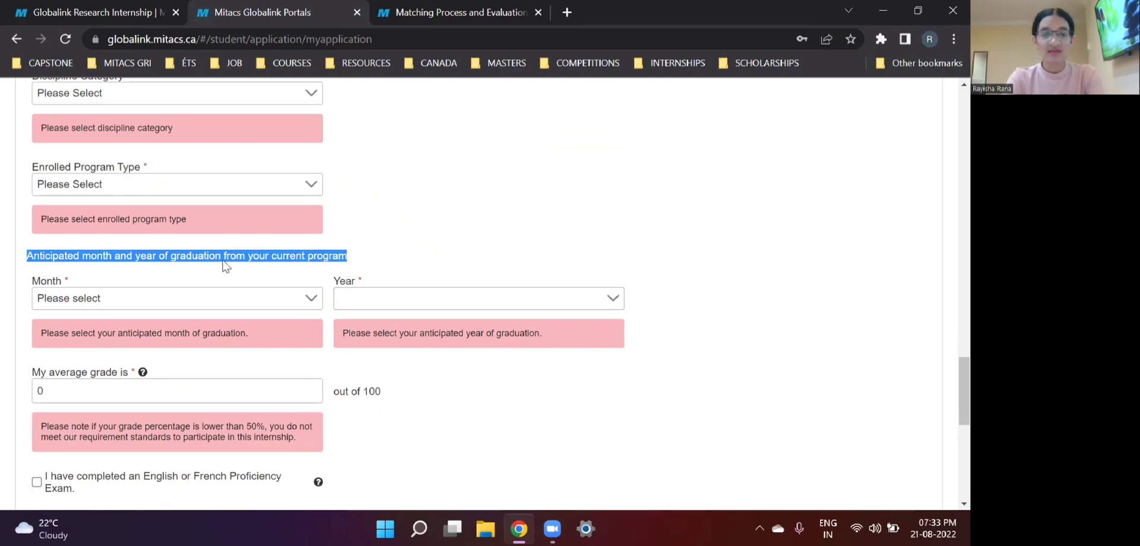
click(265, 273)
Step: Examine the average grade field and the scale it has to be given on, without entering a grade
scroll(275, 315, down, 3)
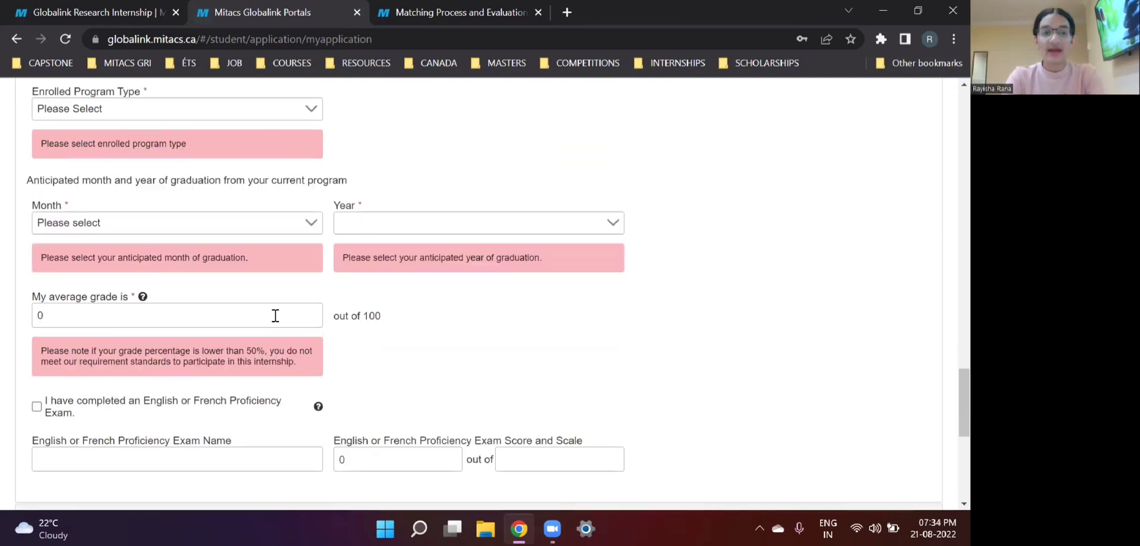
click(92, 309)
scroll(146, 313, down, 1)
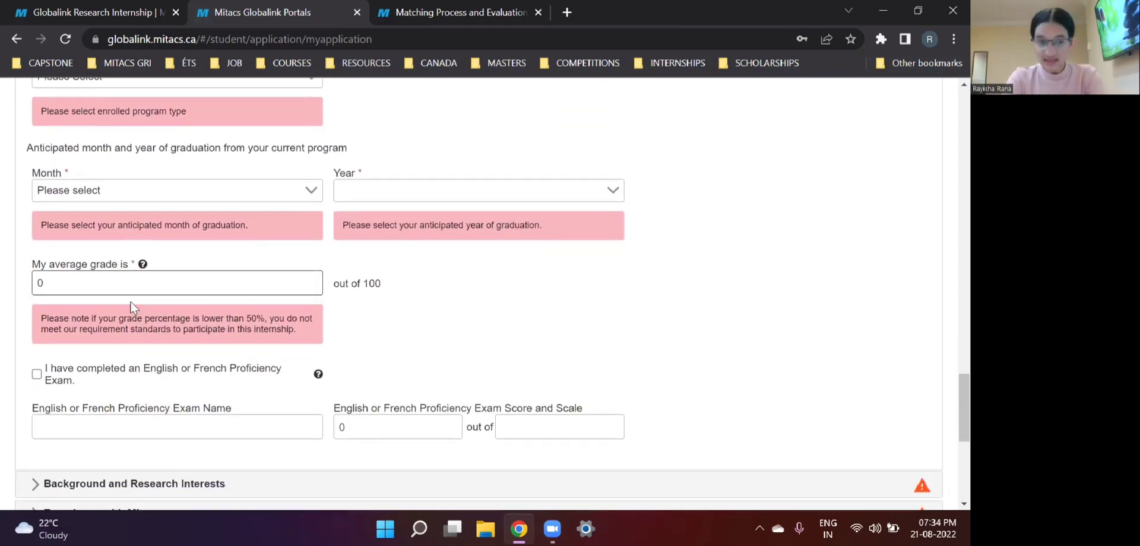
click(125, 291)
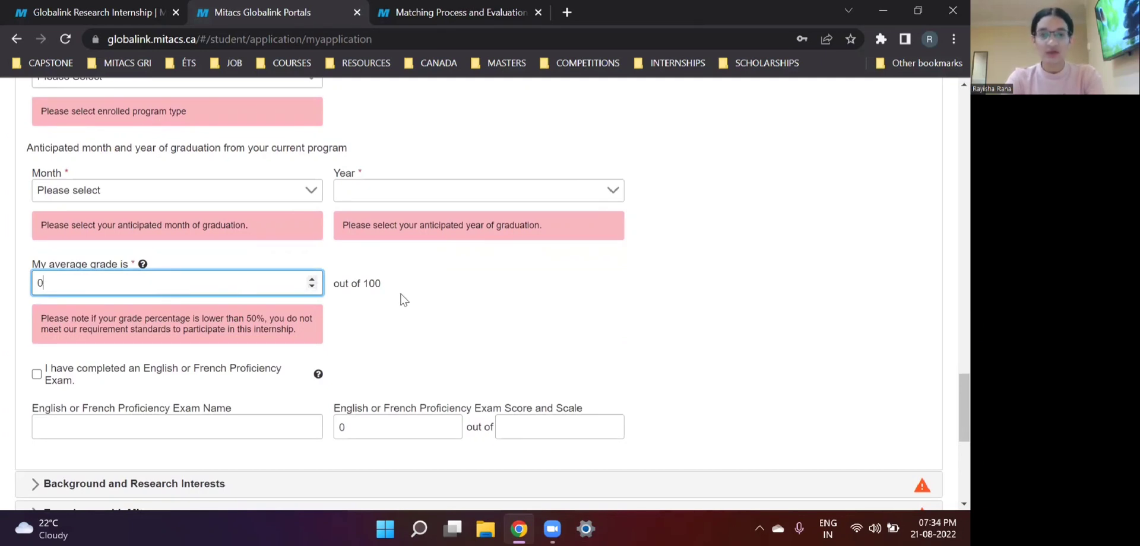
drag(380, 284, 362, 284)
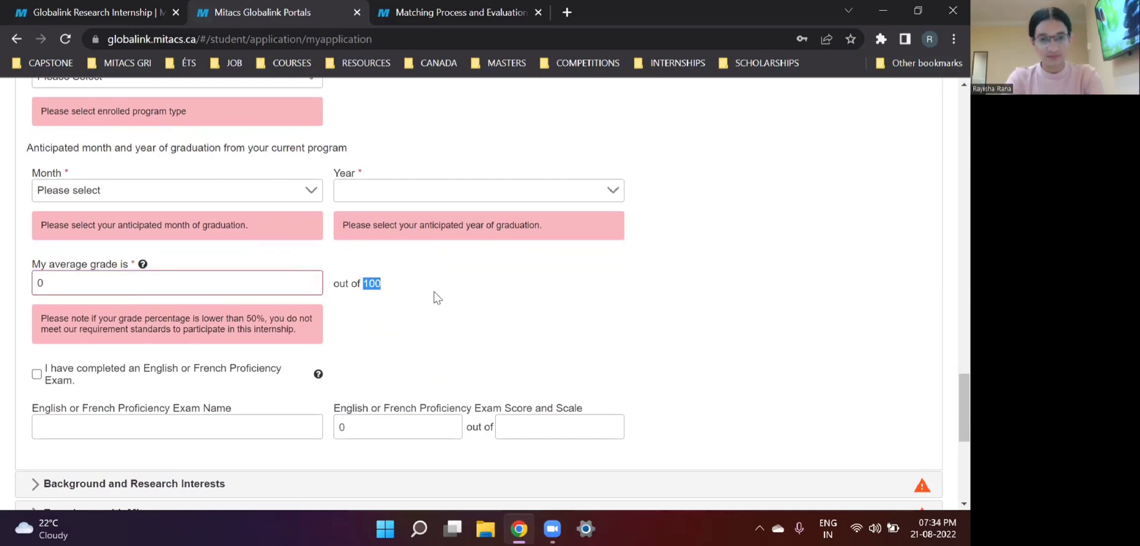
scroll(434, 297, down, 1)
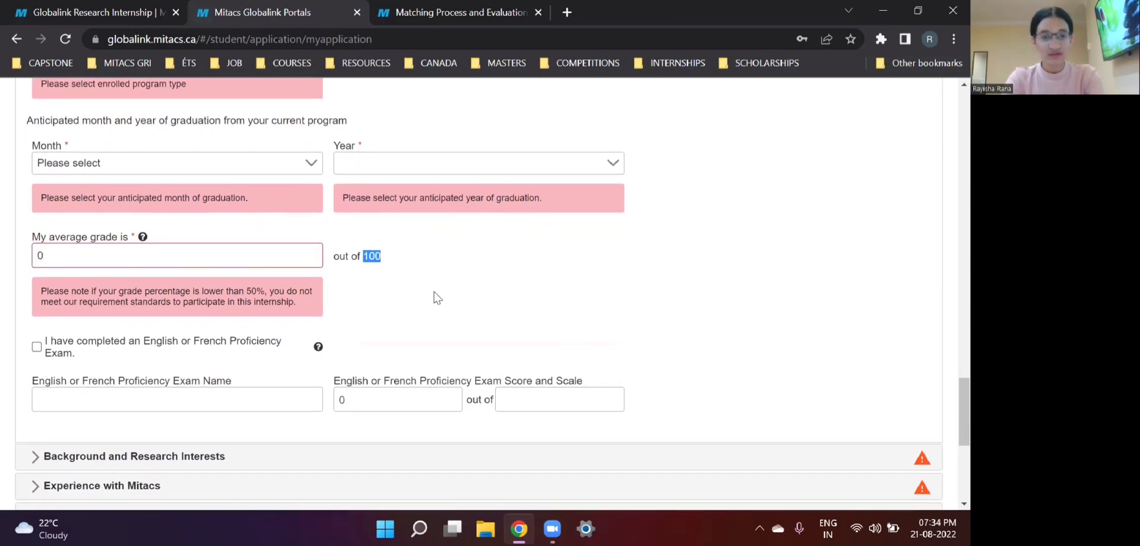
click(297, 256)
scroll(415, 279, down, 1)
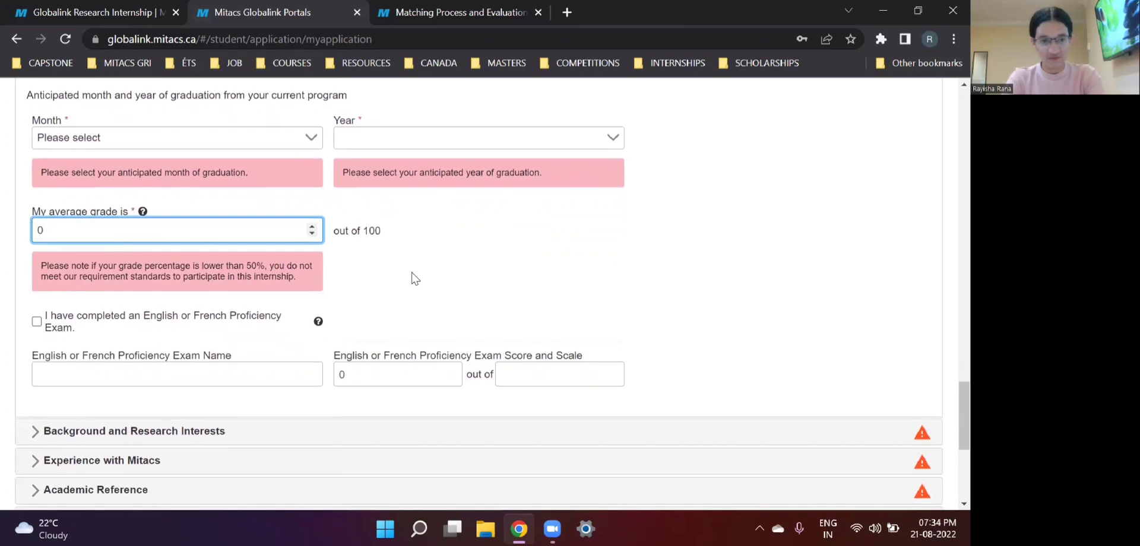
Step: Show the help note for the English or French proficiency exam and review the exam name and score fields
scroll(414, 279, down, 1)
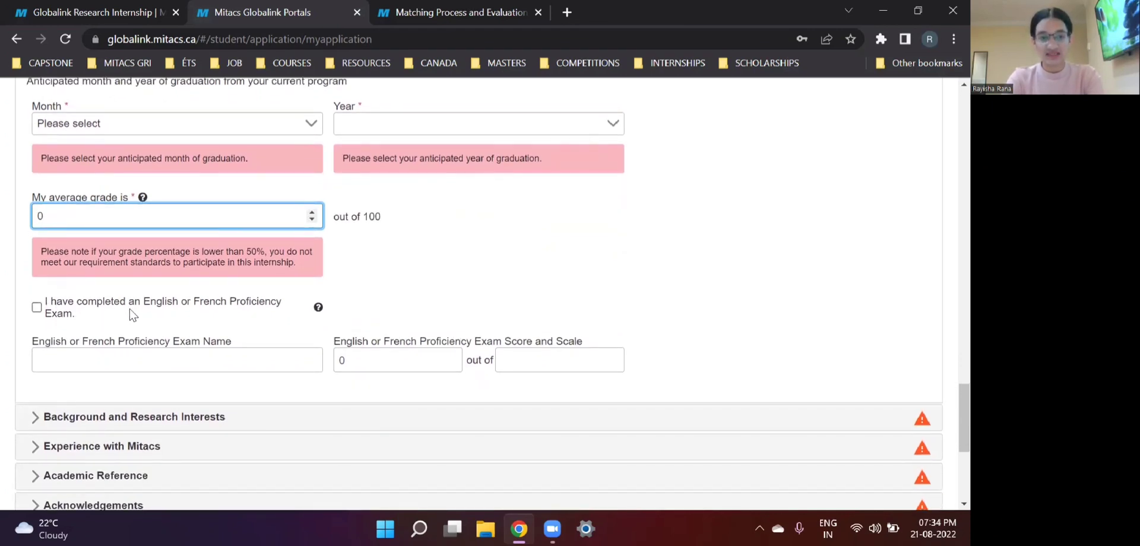
scroll(128, 307, down, 1)
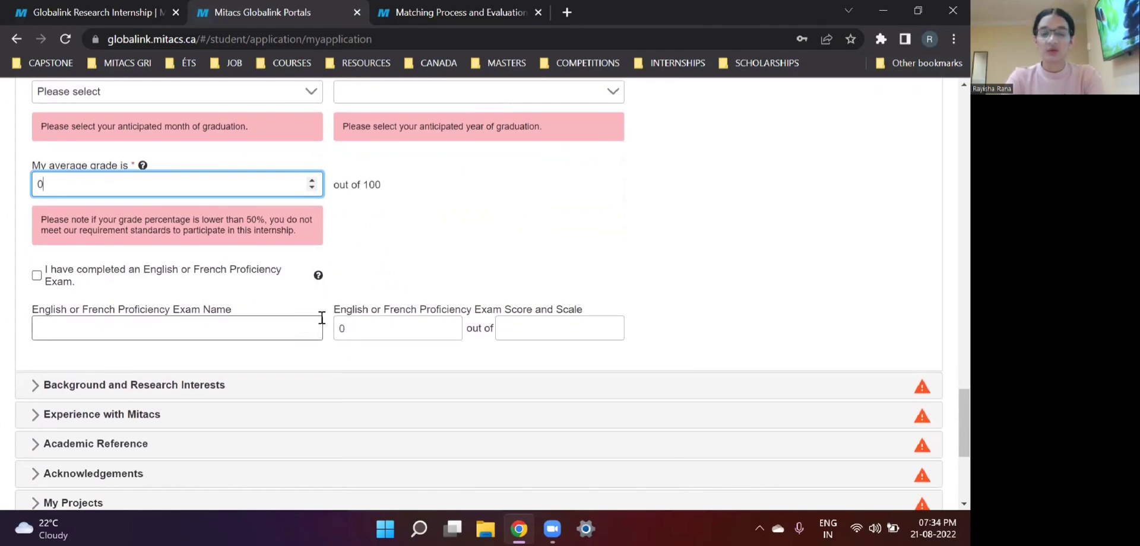
click(318, 275)
scroll(380, 316, down, 1)
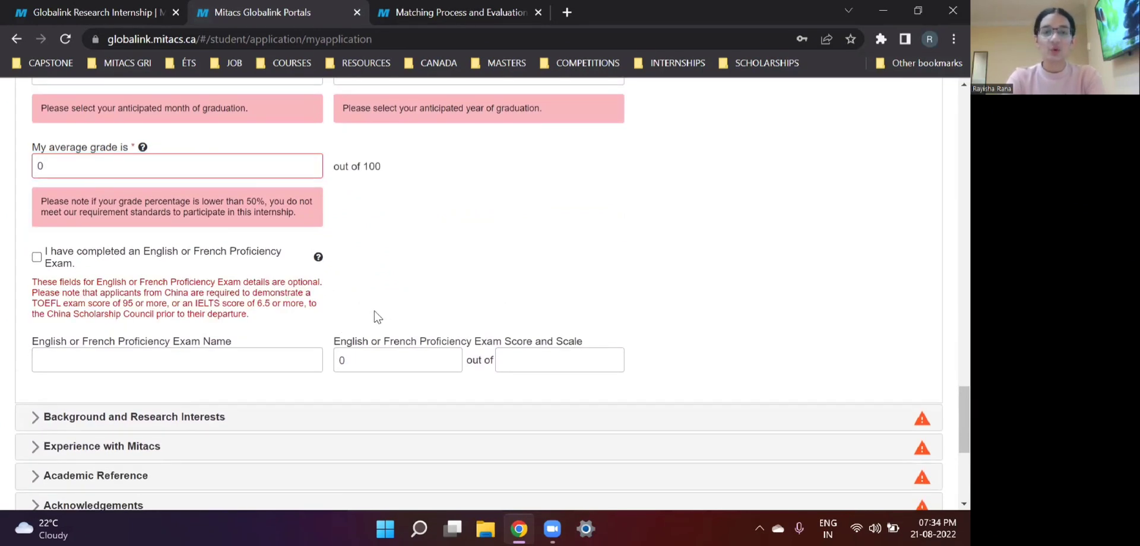
scroll(375, 316, down, 1)
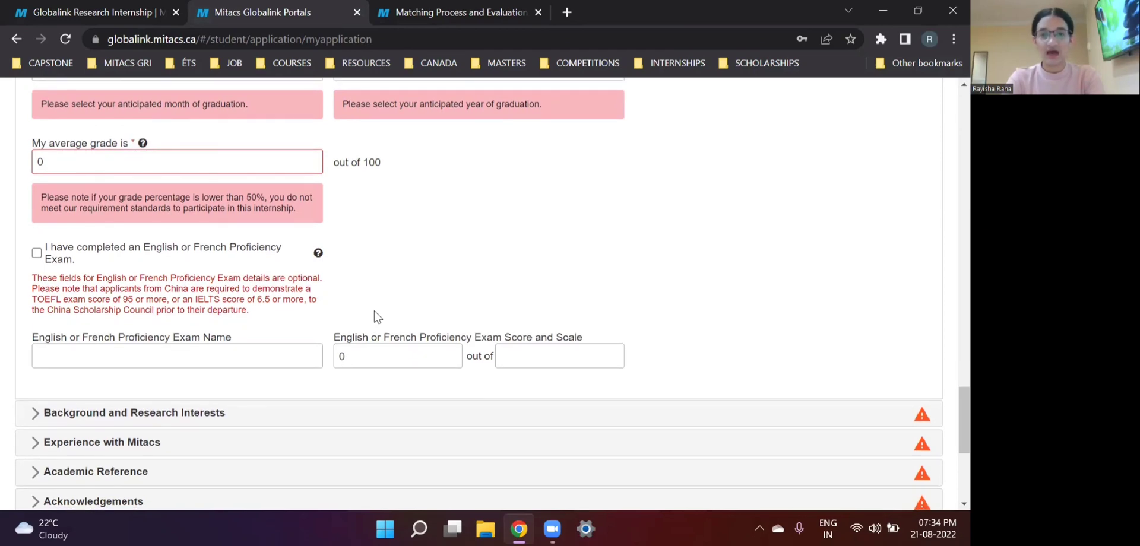
scroll(376, 318, down, 1)
scroll(332, 306, down, 1)
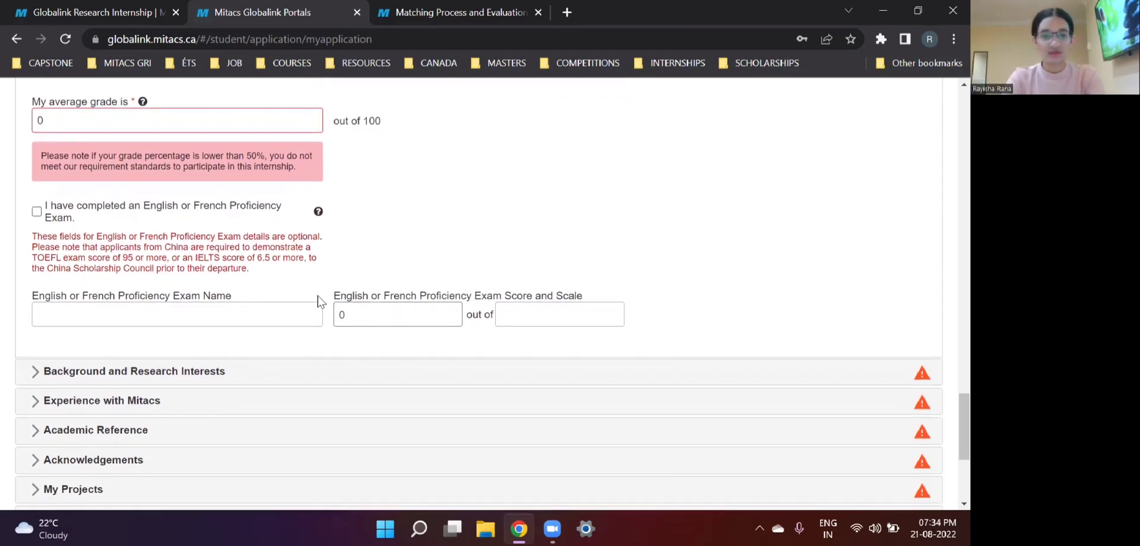
scroll(320, 306, down, 1)
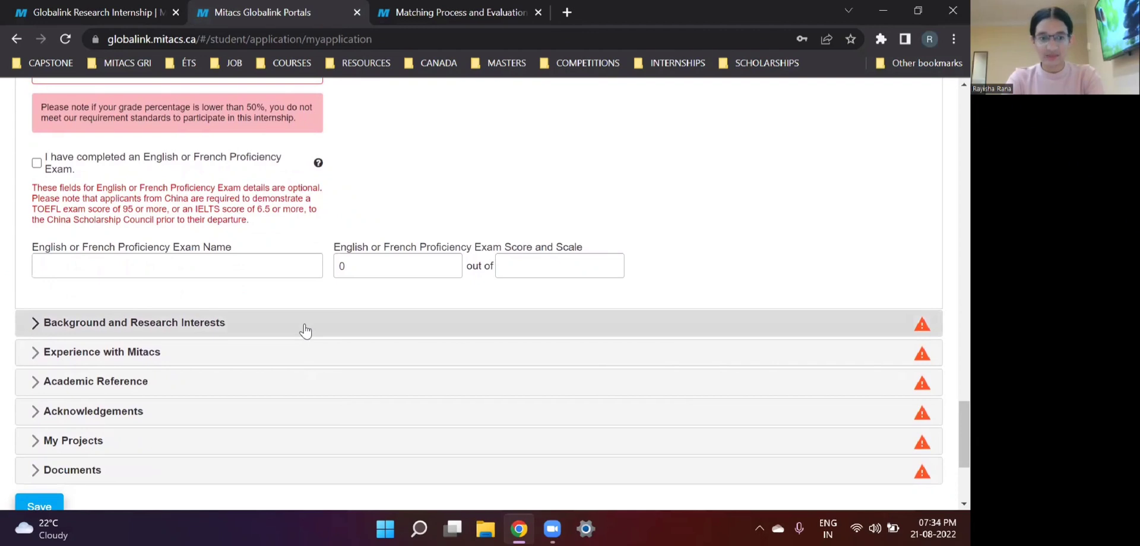
Step: Expand the Background and Research Interests section and examine the general description field and its word limit
click(306, 325)
scroll(425, 285, down, 1)
scroll(423, 284, down, 1)
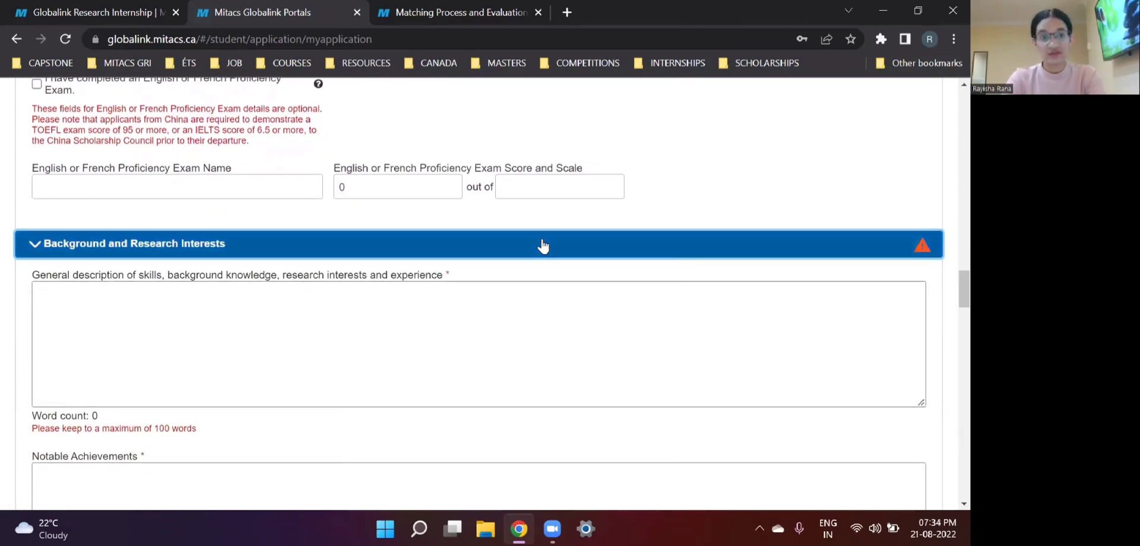
scroll(542, 246, down, 1)
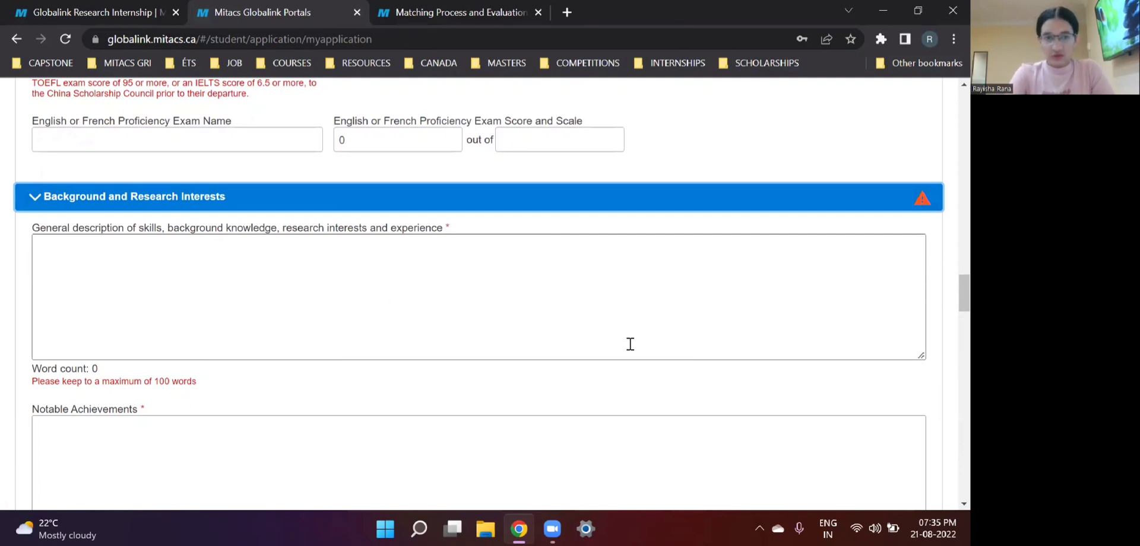
scroll(631, 345, down, 1)
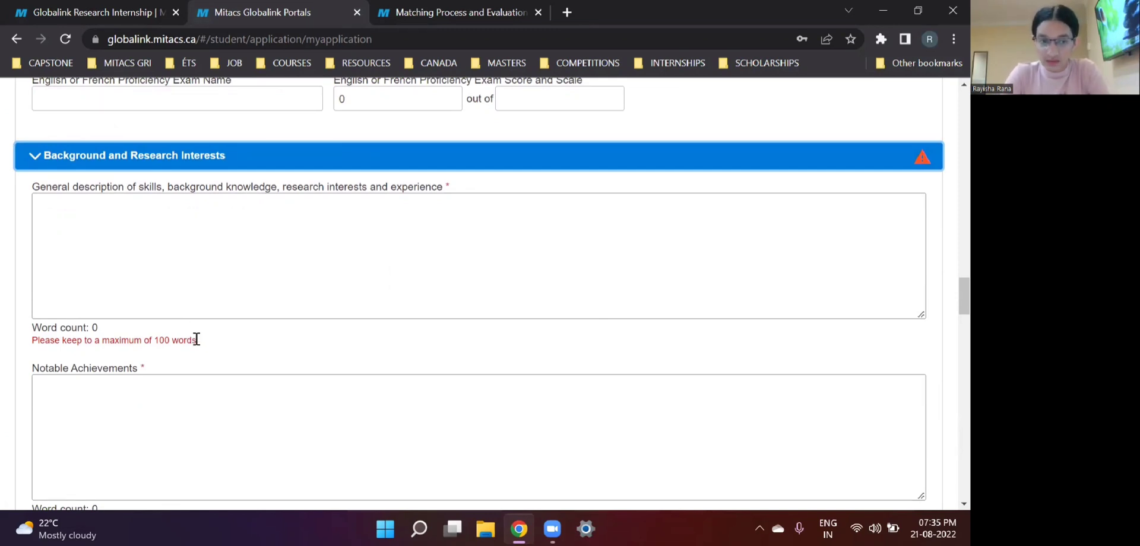
drag(197, 341, 100, 343)
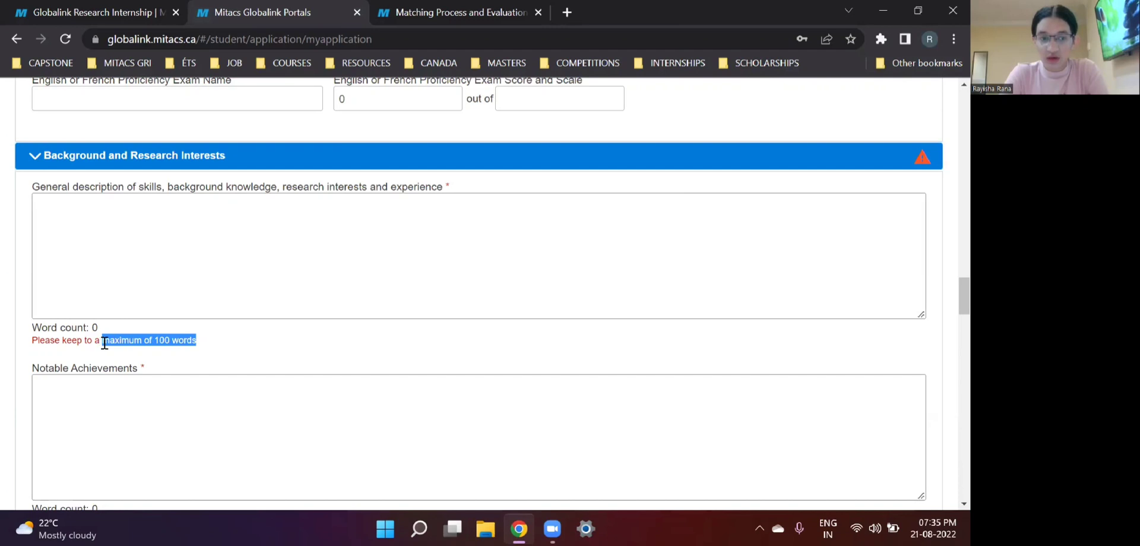
click(358, 350)
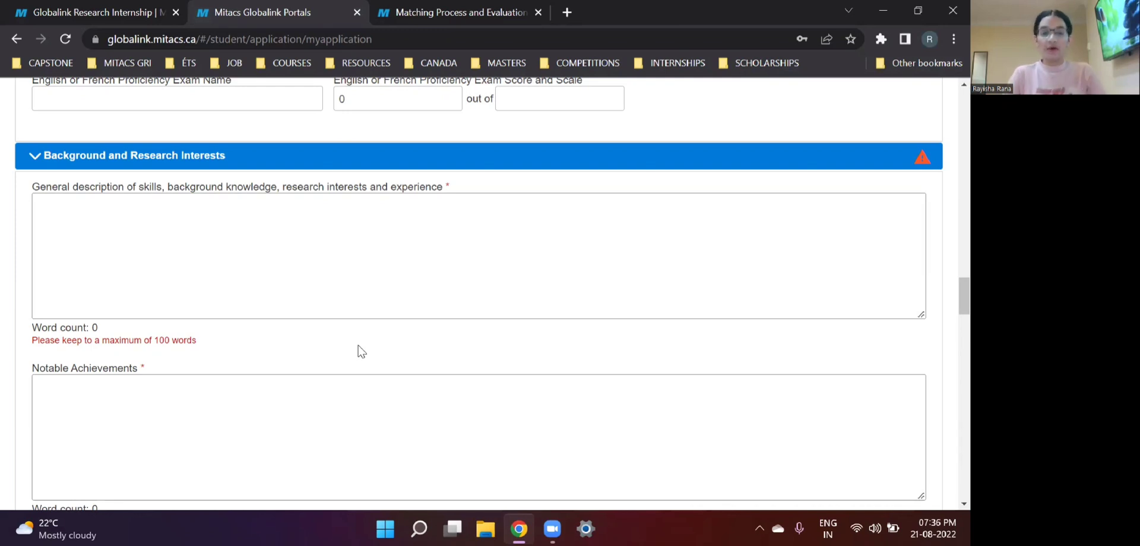
Step: Examine the Notable Achievements field and the questions on how frequently activities would occur in the ideal internship project
scroll(360, 352, down, 1)
scroll(359, 345, down, 1)
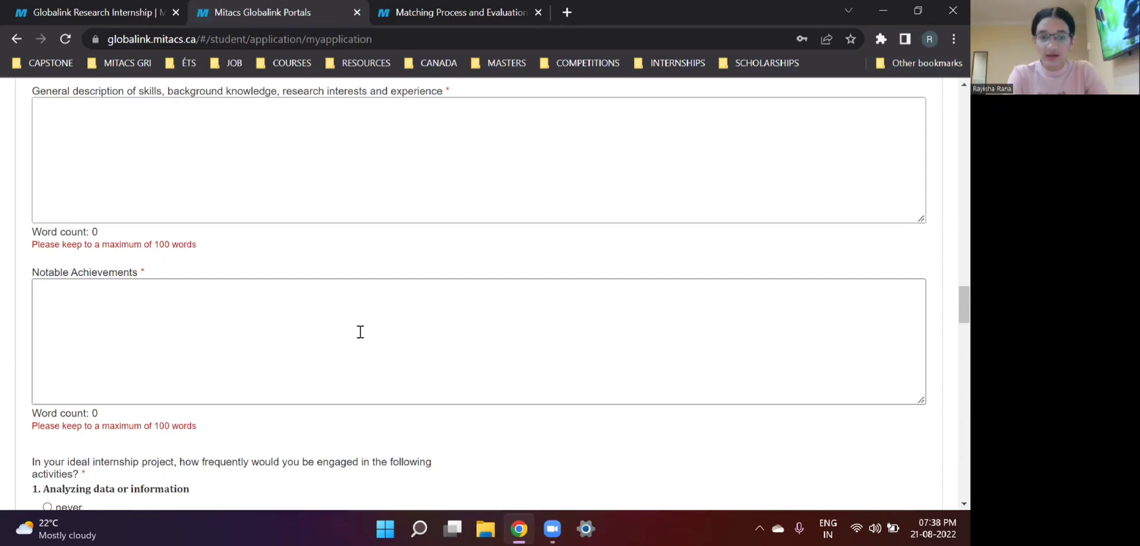
scroll(361, 332, down, 4)
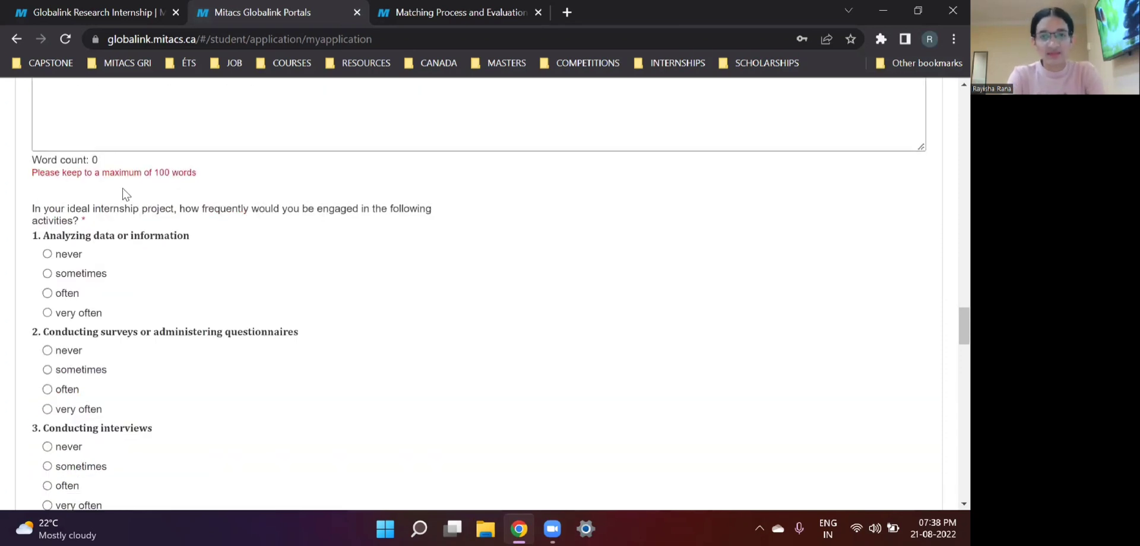
scroll(242, 247, down, 1)
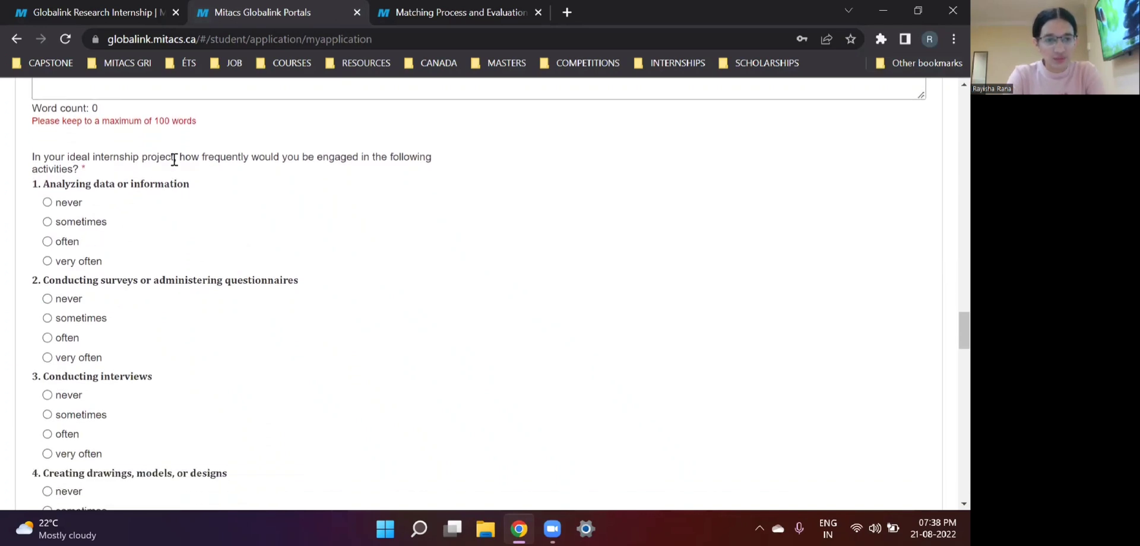
scroll(283, 169, down, 1)
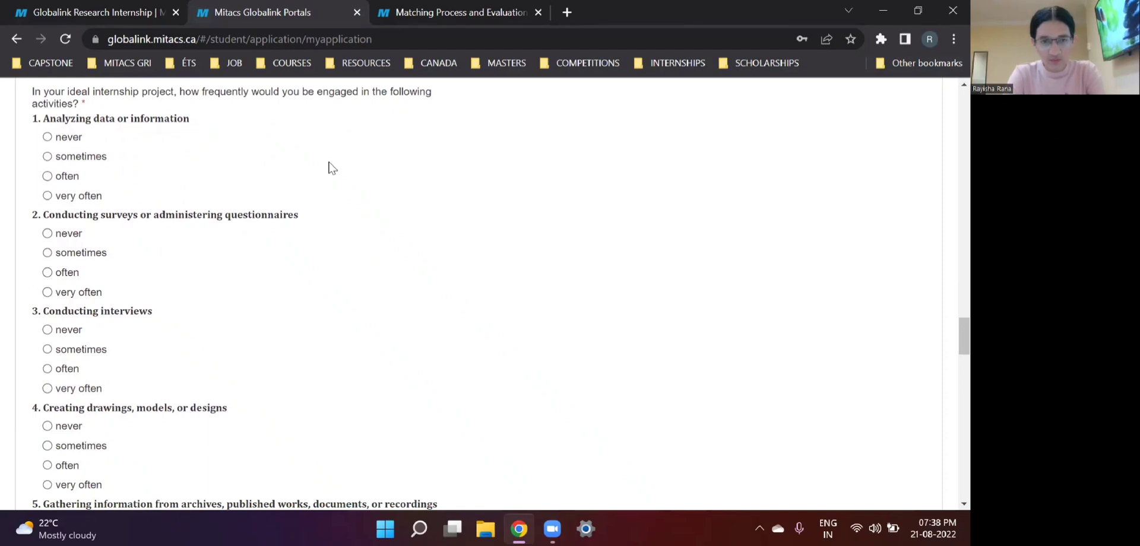
Step: Leave the application form for the Projects page, saving the current changes
scroll(332, 168, up, 15)
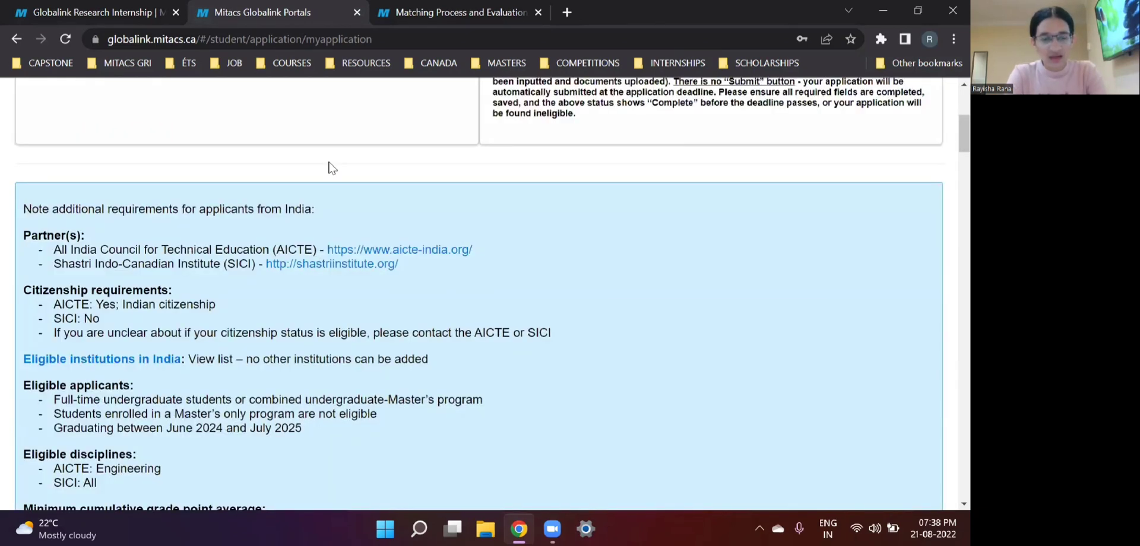
scroll(332, 168, up, 5)
click(105, 226)
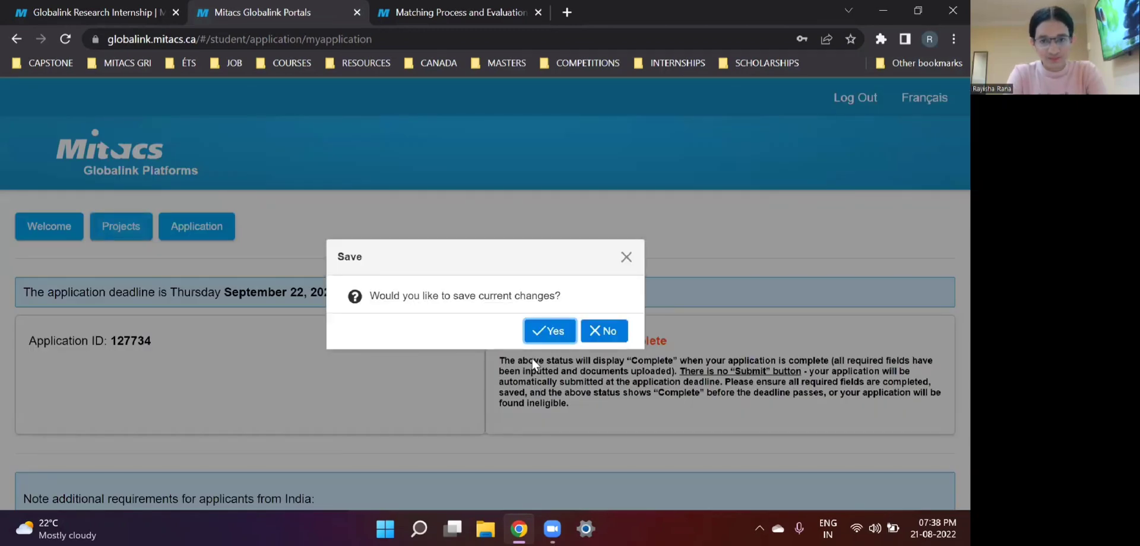
click(537, 336)
Step: View the details of the project "Interpretability of Machine Learning Models" and read its project activities
scroll(686, 367, down, 2)
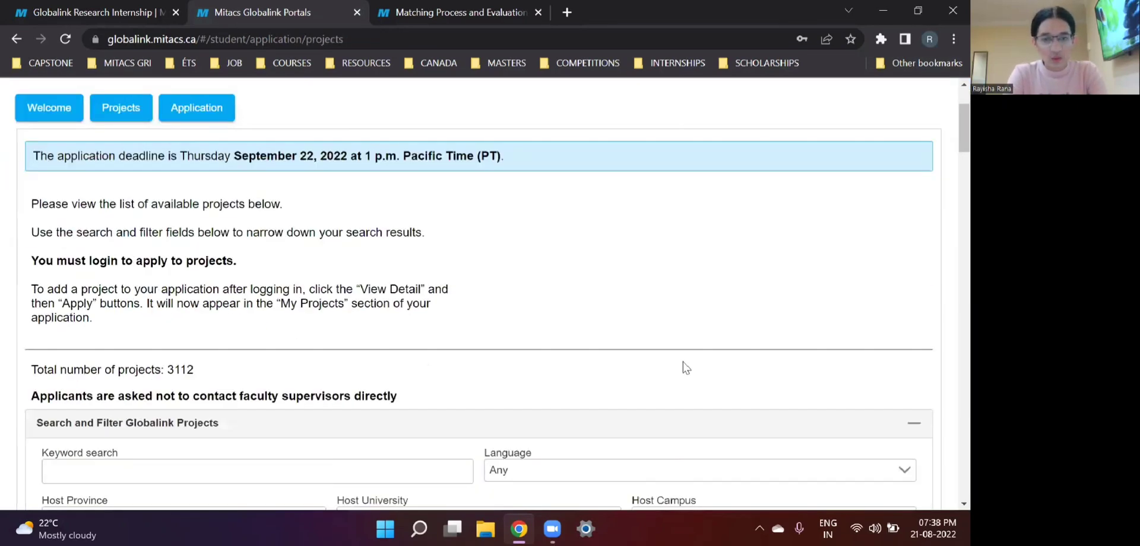
scroll(686, 367, down, 7)
scroll(580, 308, down, 2)
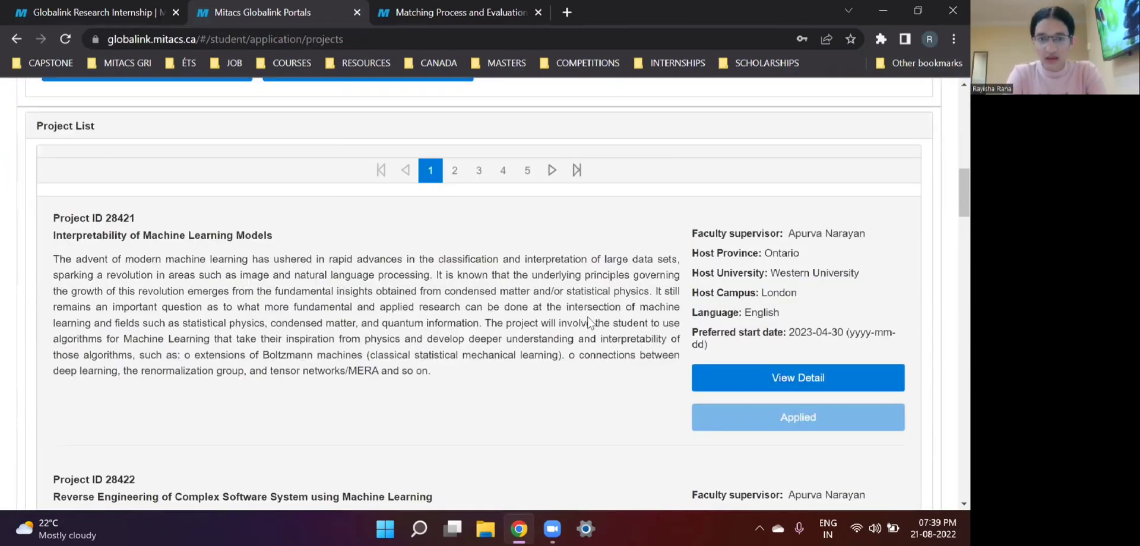
scroll(590, 323, down, 3)
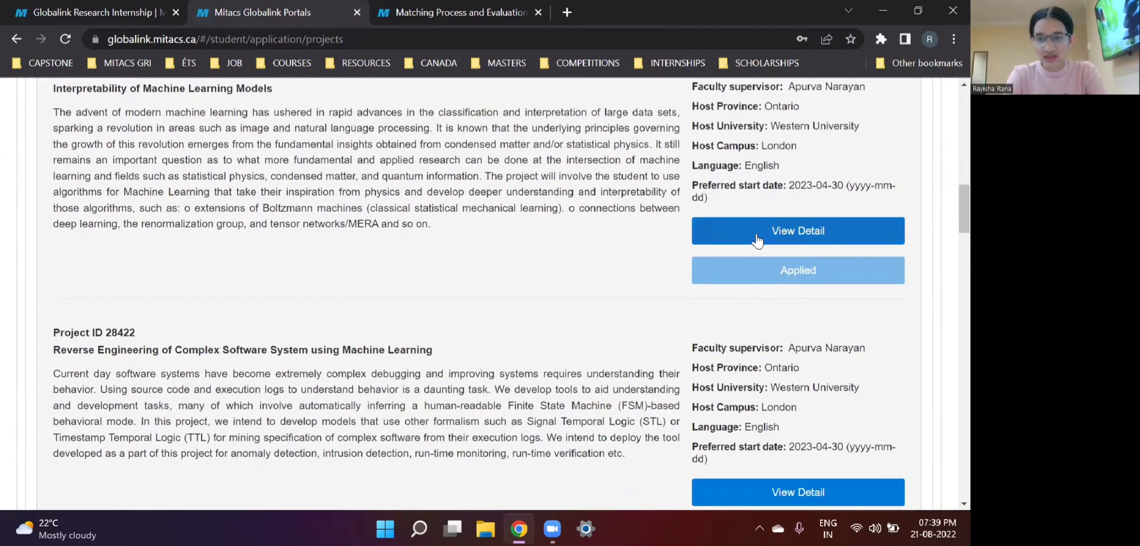
click(757, 237)
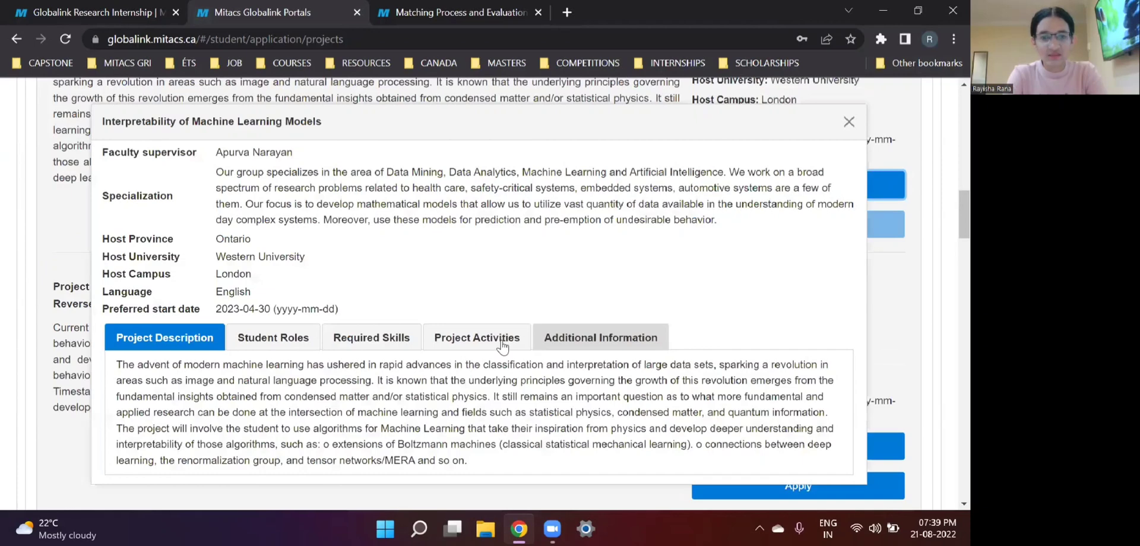
click(502, 346)
scroll(612, 404, down, 3)
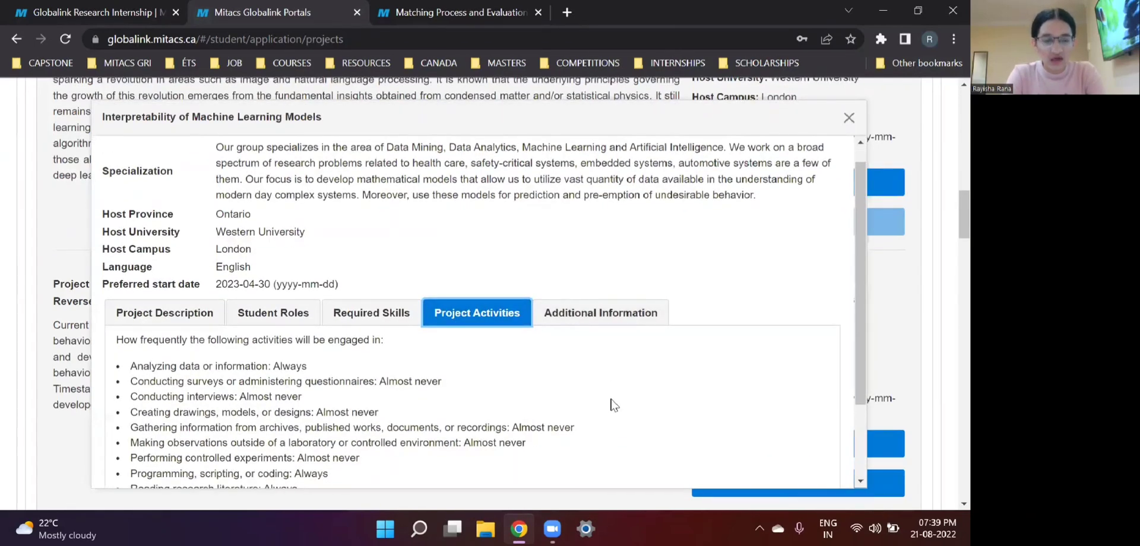
scroll(612, 404, down, 1)
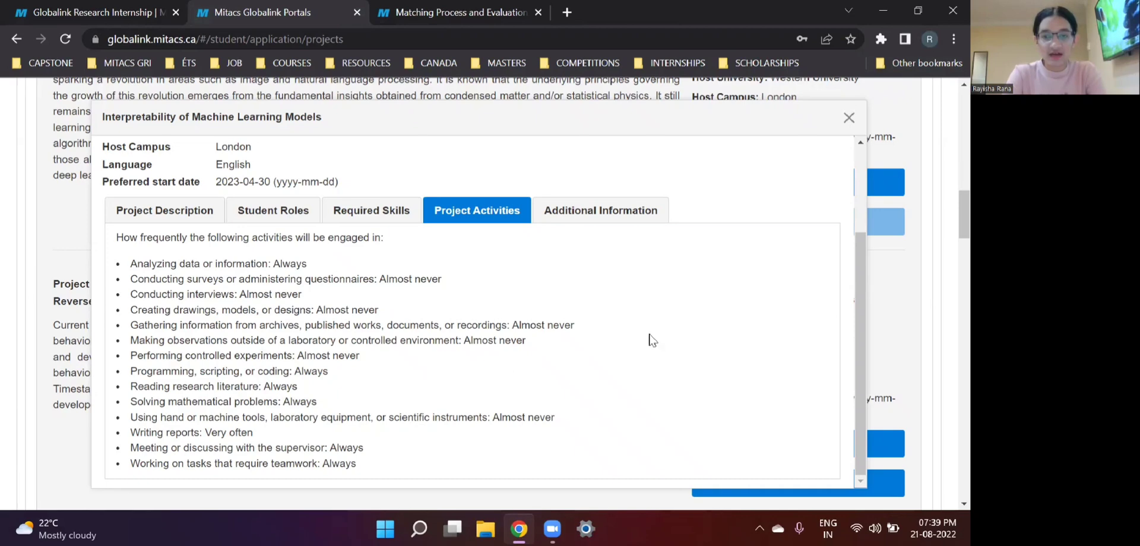
Step: Return to the application form and review the activity frequency questions through to the one on teamwork
scroll(744, 286, up, 5)
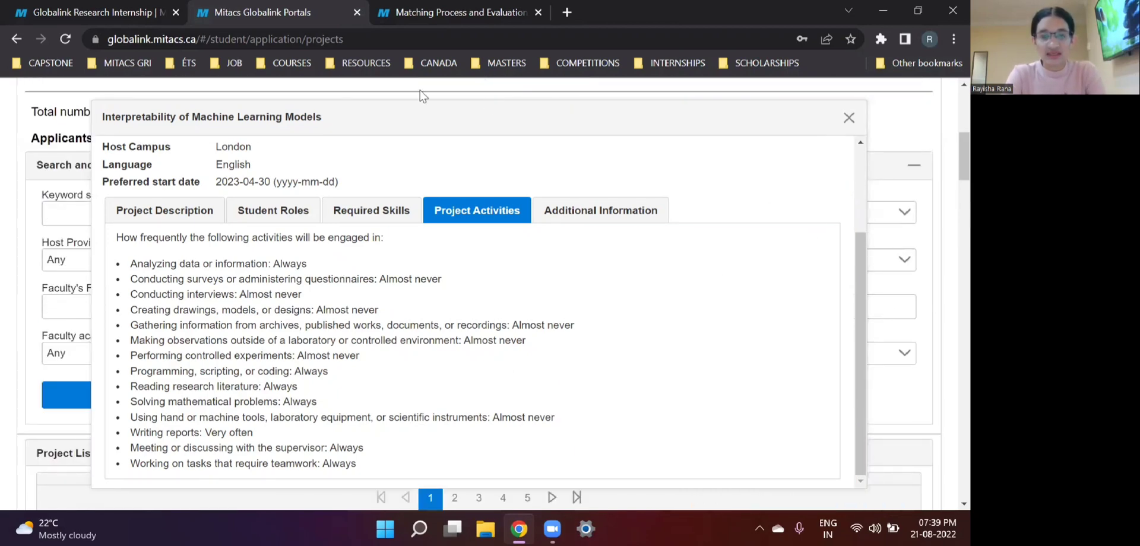
scroll(748, 140, up, 1)
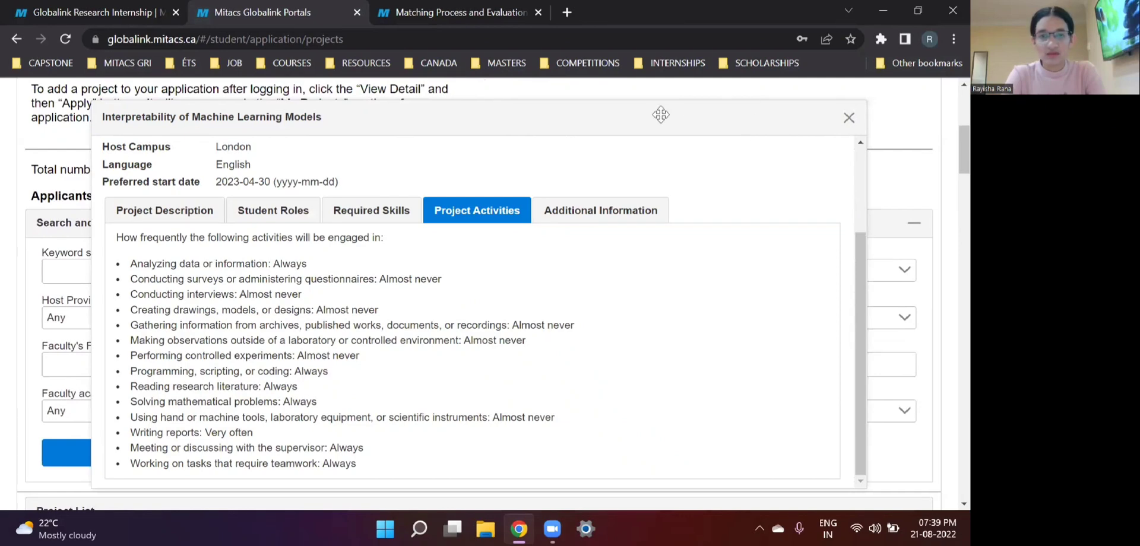
scroll(661, 114, up, 3)
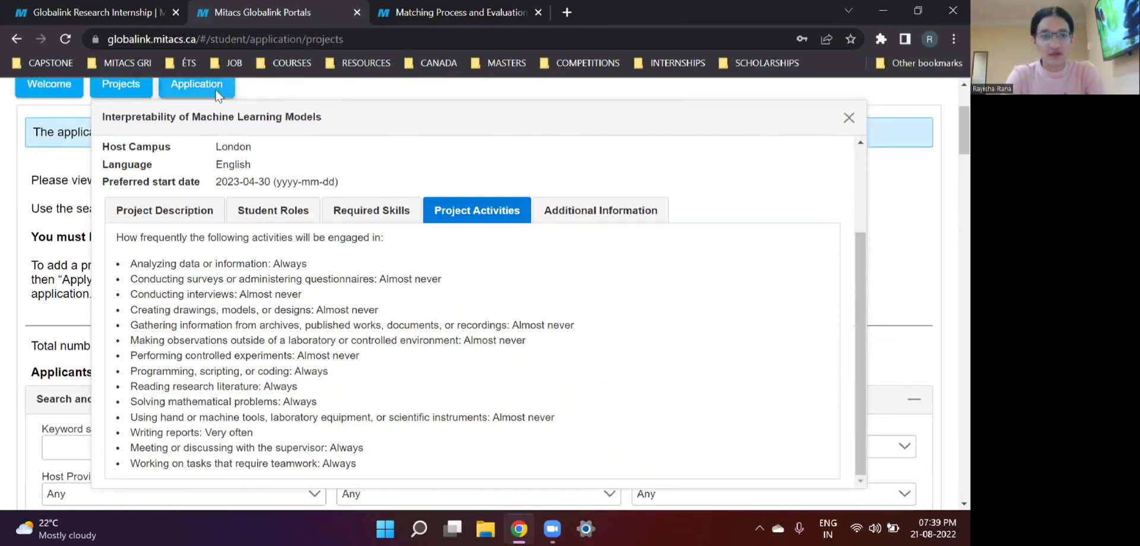
click(224, 85)
scroll(486, 343, down, 2)
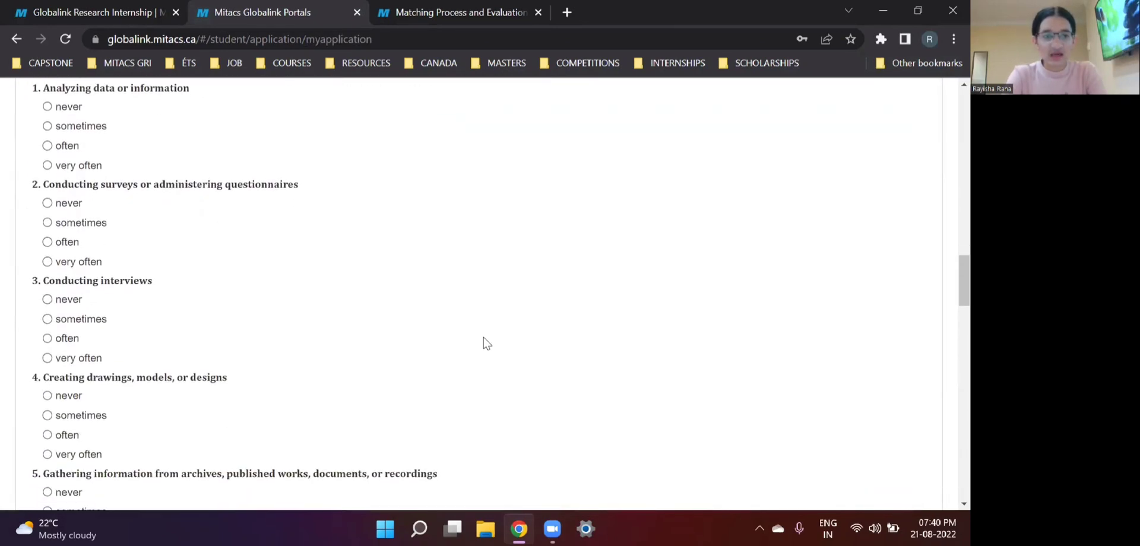
scroll(347, 264, down, 4)
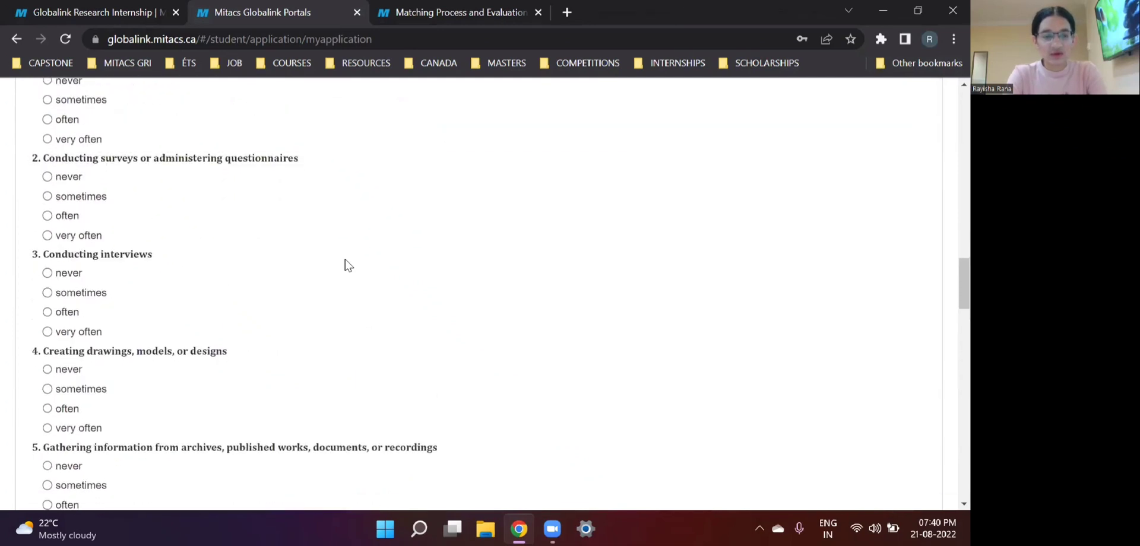
scroll(348, 265, down, 15)
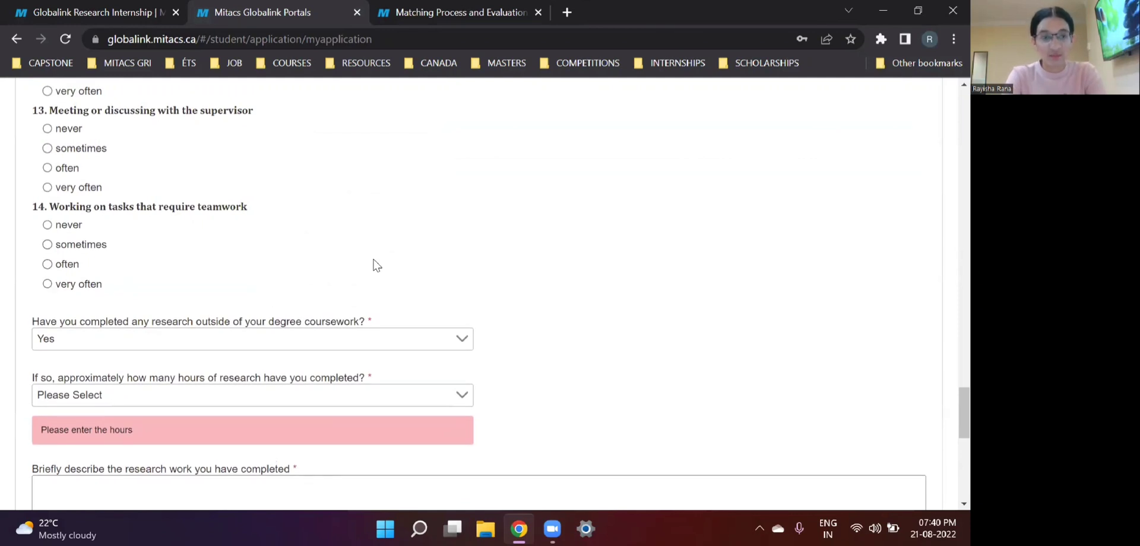
Step: Switch the answer about research completed outside degree coursework to No and back to Yes
scroll(375, 263, down, 1)
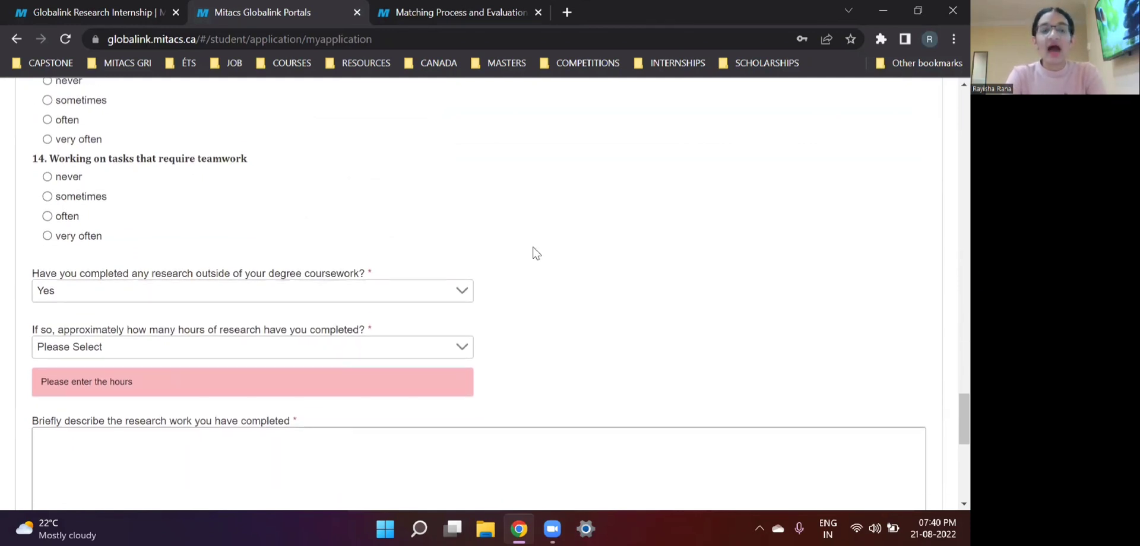
scroll(535, 252, down, 1)
scroll(580, 330, down, 1)
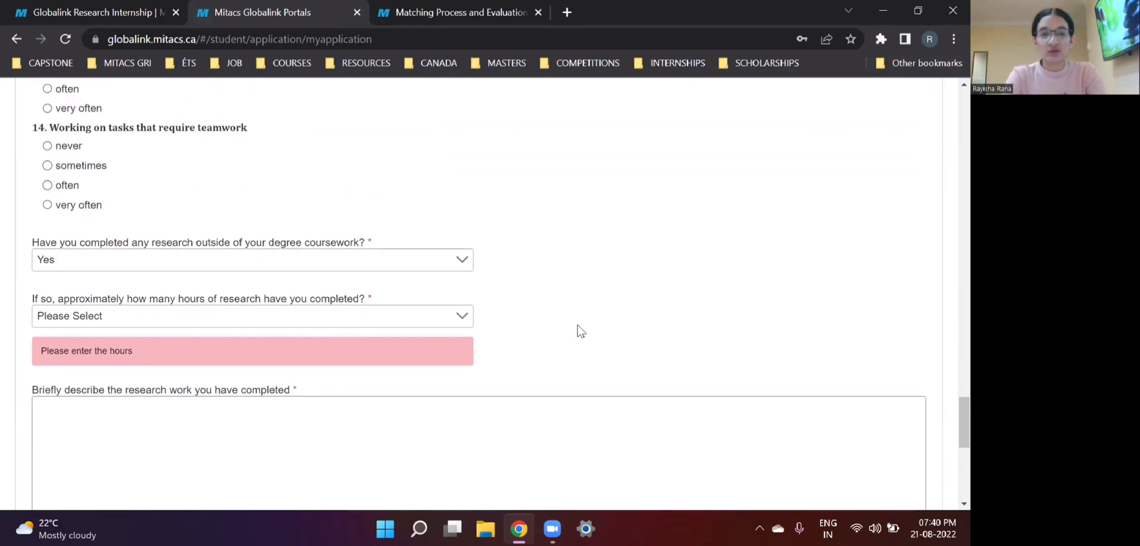
click(461, 267)
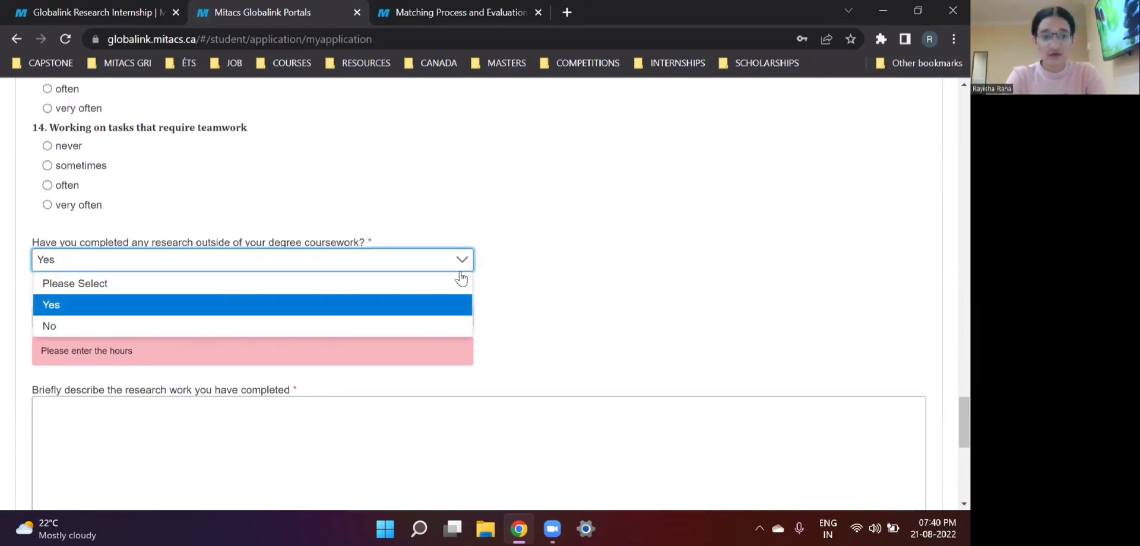
click(396, 331)
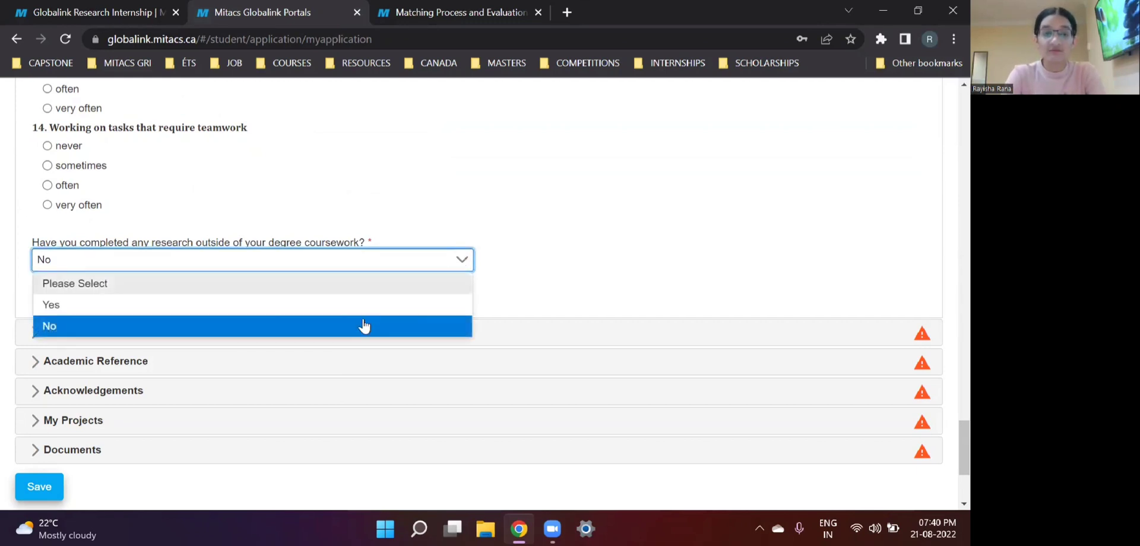
click(355, 308)
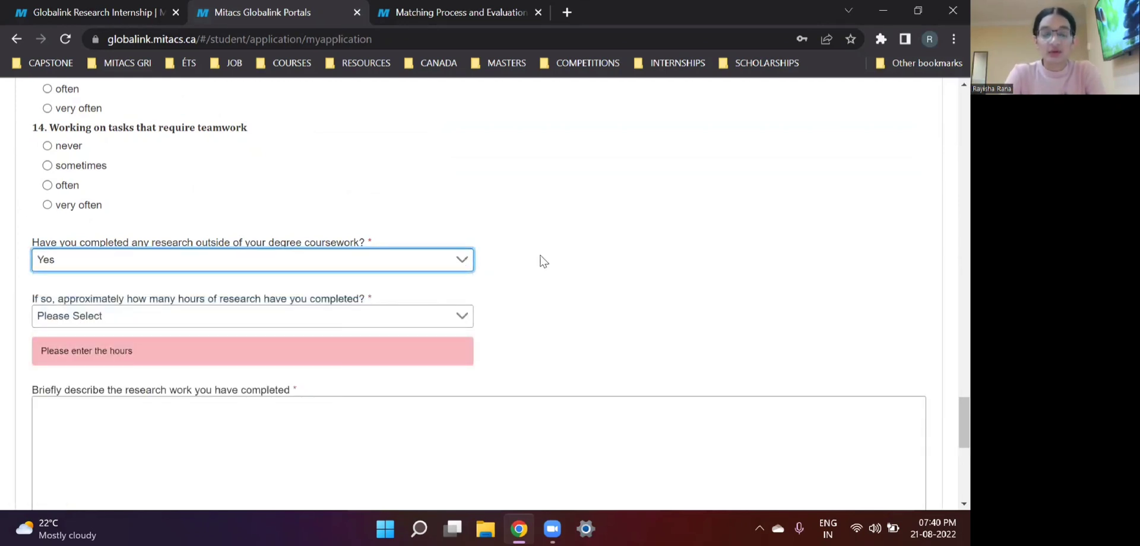
Step: Check the options for hours of research completed without choosing one, and examine the field describing the completed research work
scroll(542, 260, down, 1)
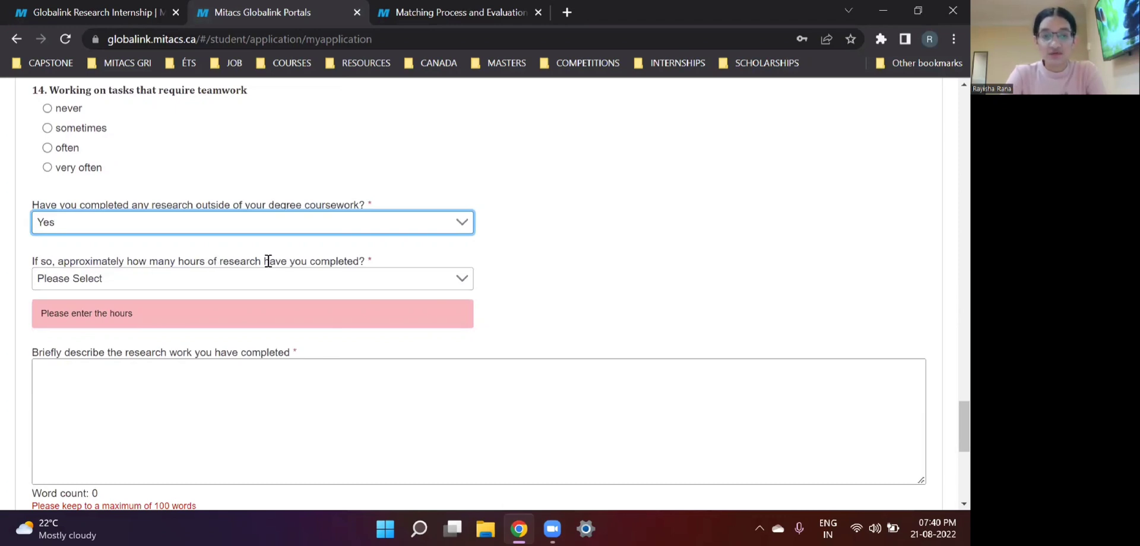
click(461, 280)
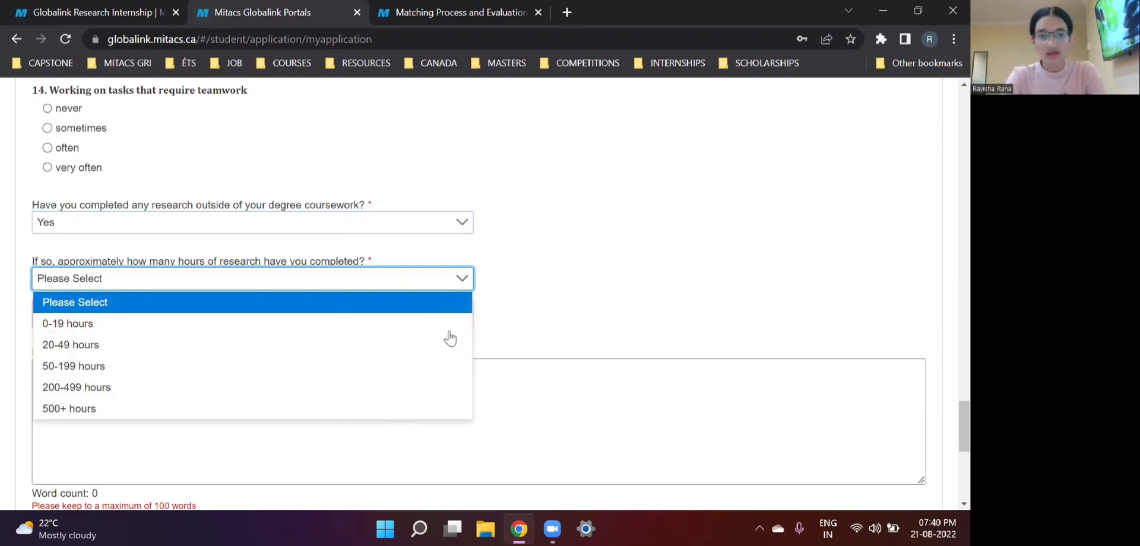
click(517, 314)
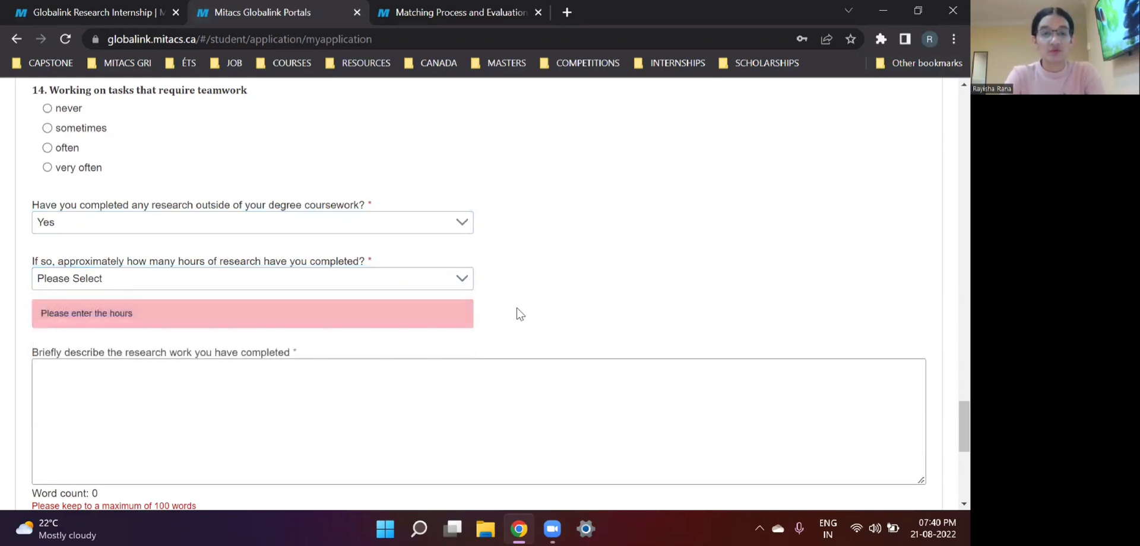
scroll(572, 306, down, 2)
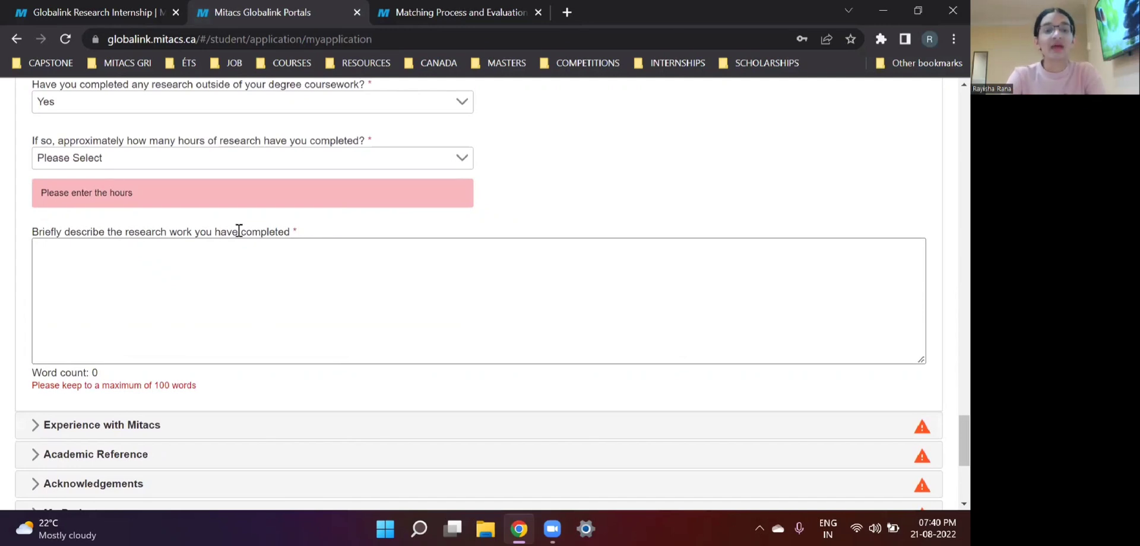
drag(290, 232, 31, 235)
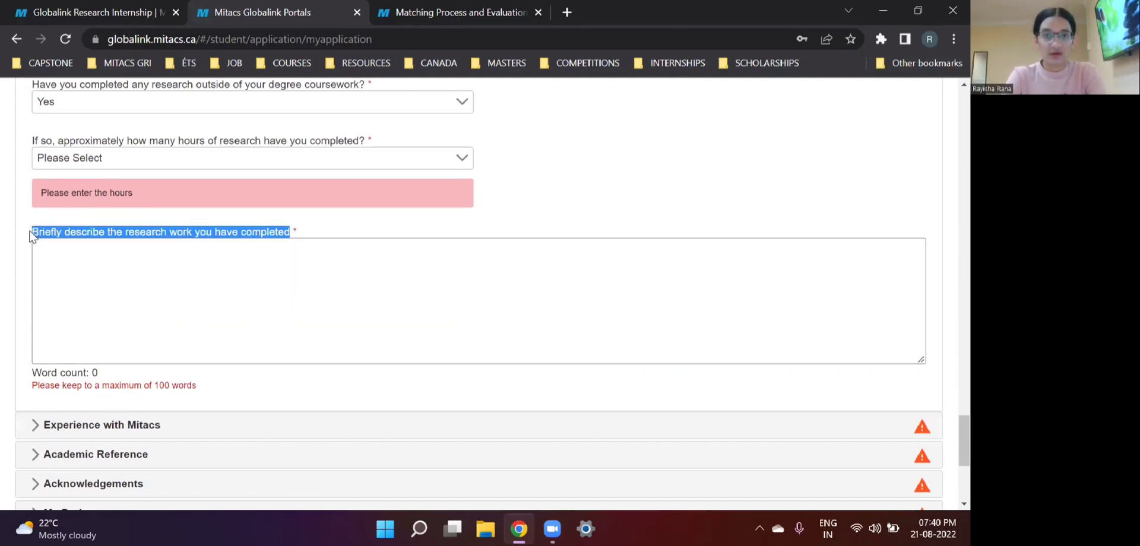
click(214, 268)
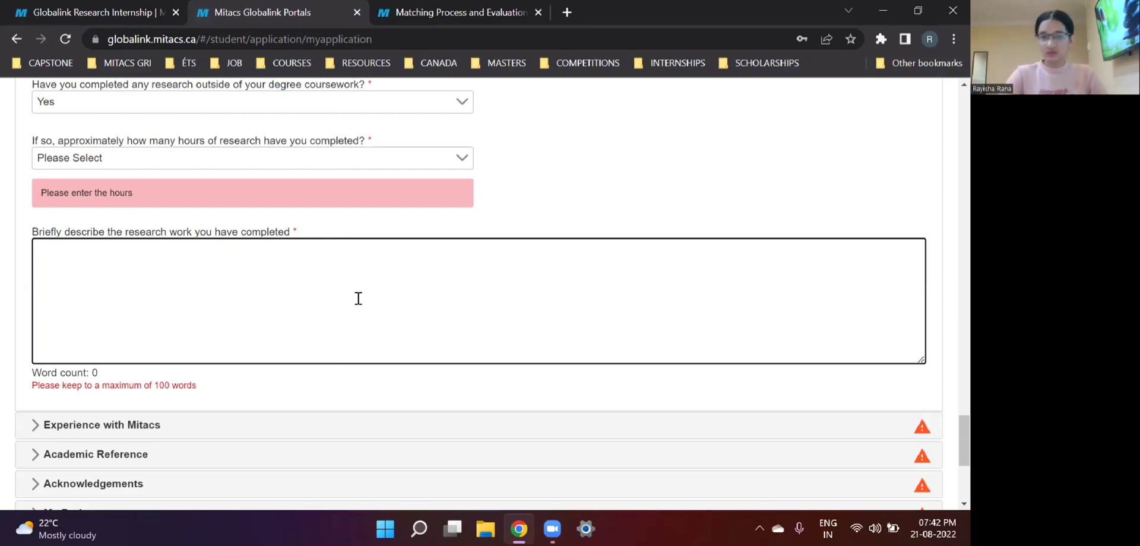
Step: Expand the Experience with Mitacs section and check the summer 2023 availability options and acknowledgement checkboxes without choosing anything
scroll(358, 298, down, 1)
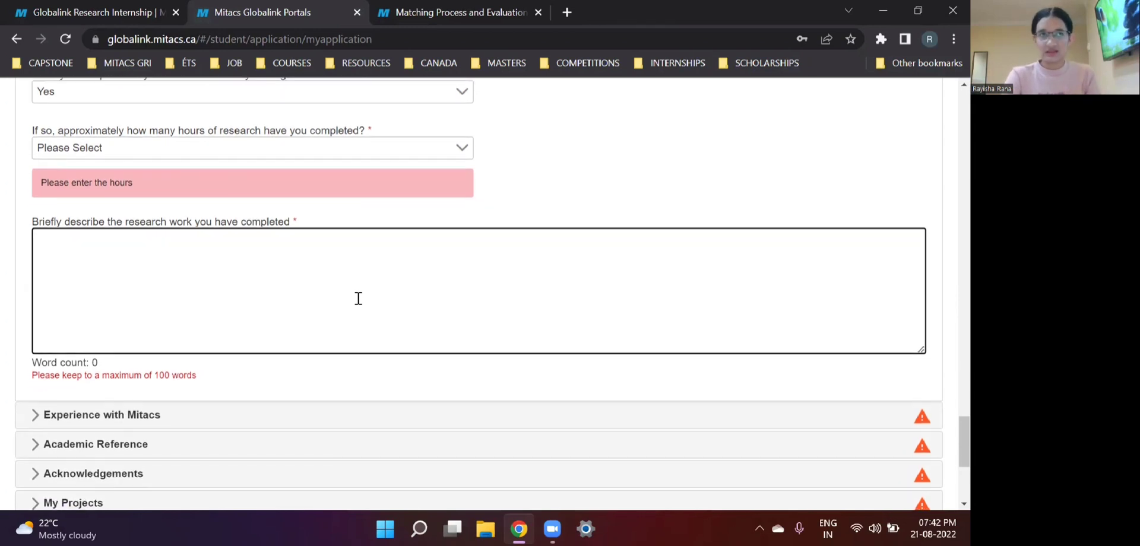
scroll(358, 298, down, 4)
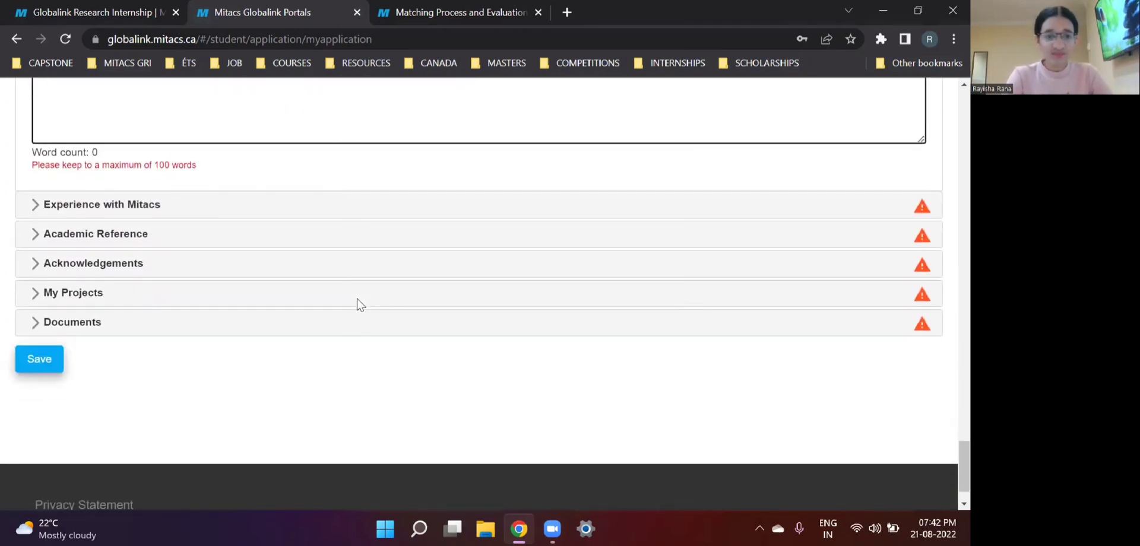
click(229, 209)
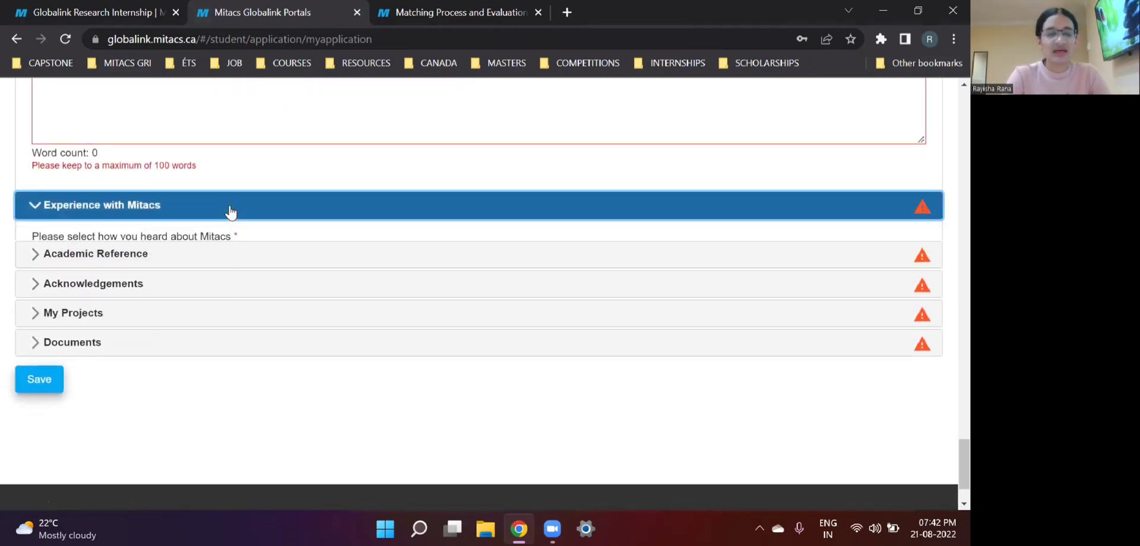
scroll(505, 273, down, 1)
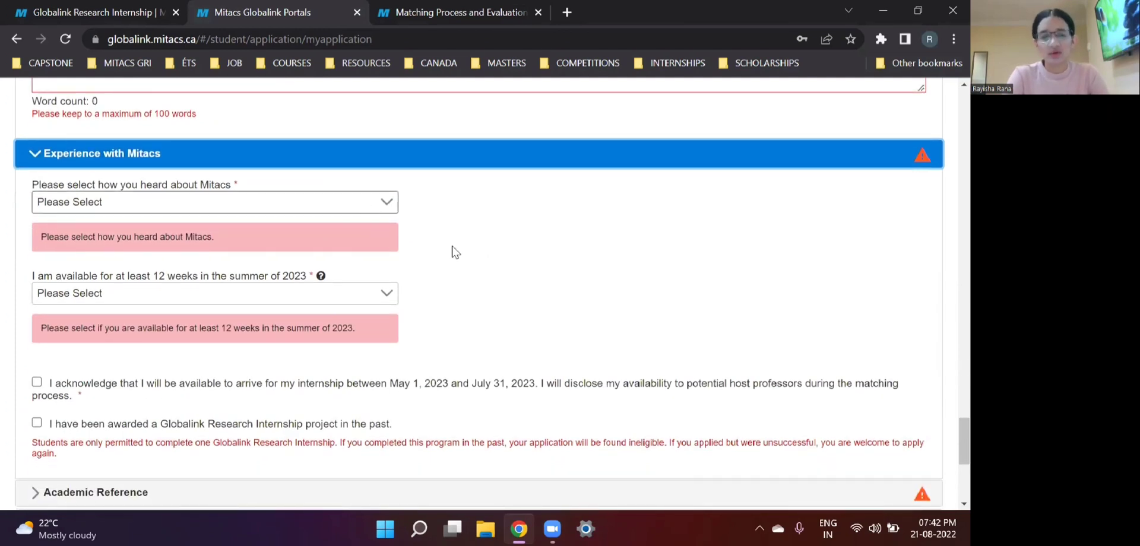
scroll(452, 255, down, 1)
click(391, 248)
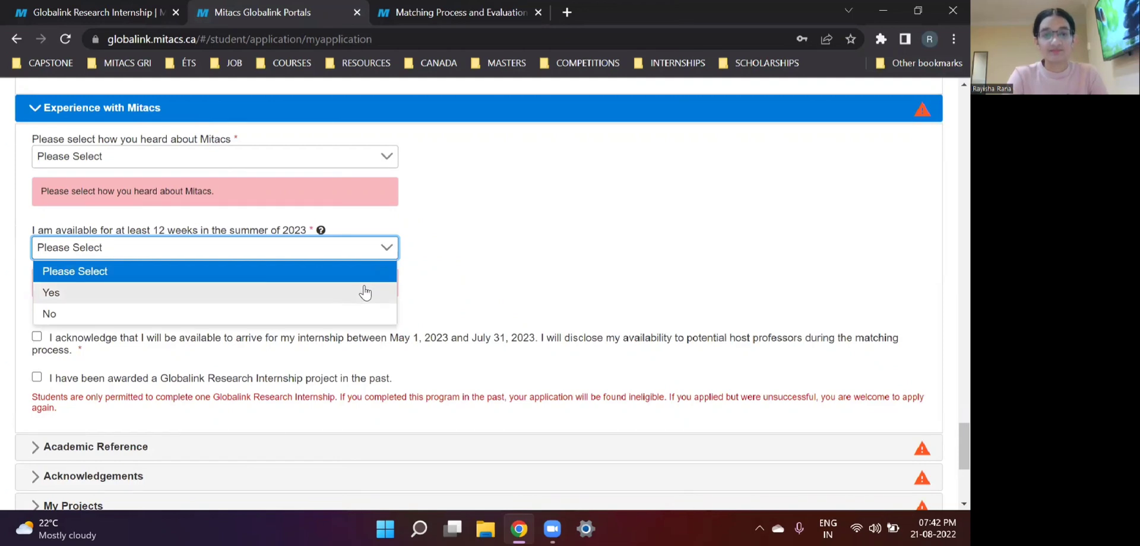
scroll(460, 276, down, 3)
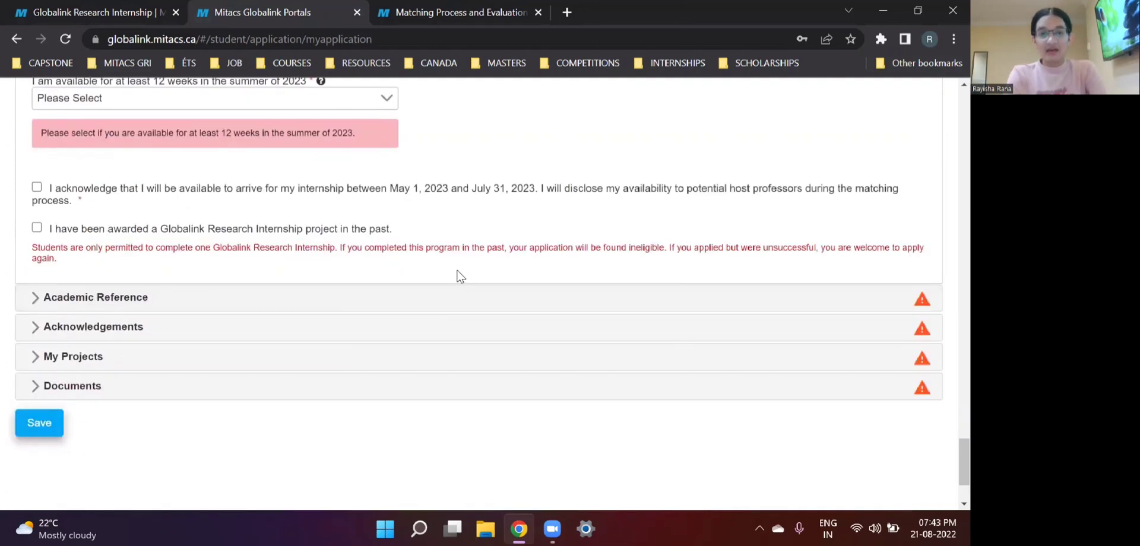
Step: Expand the Academic Reference section and read the Option 1 instructions on inviting professors to submit a confidential reference letter
click(400, 310)
scroll(534, 309, down, 2)
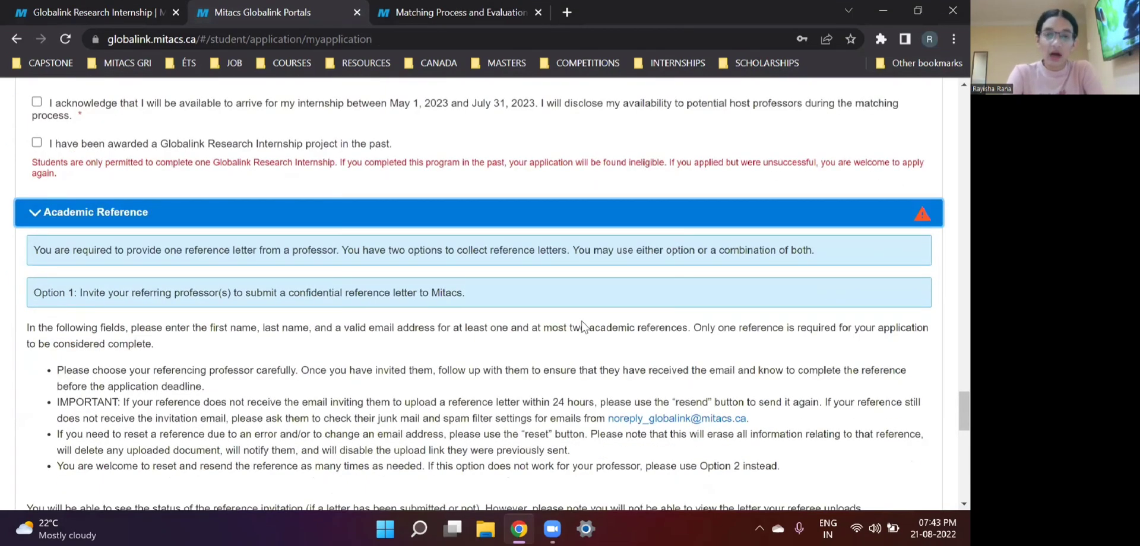
scroll(583, 325, down, 1)
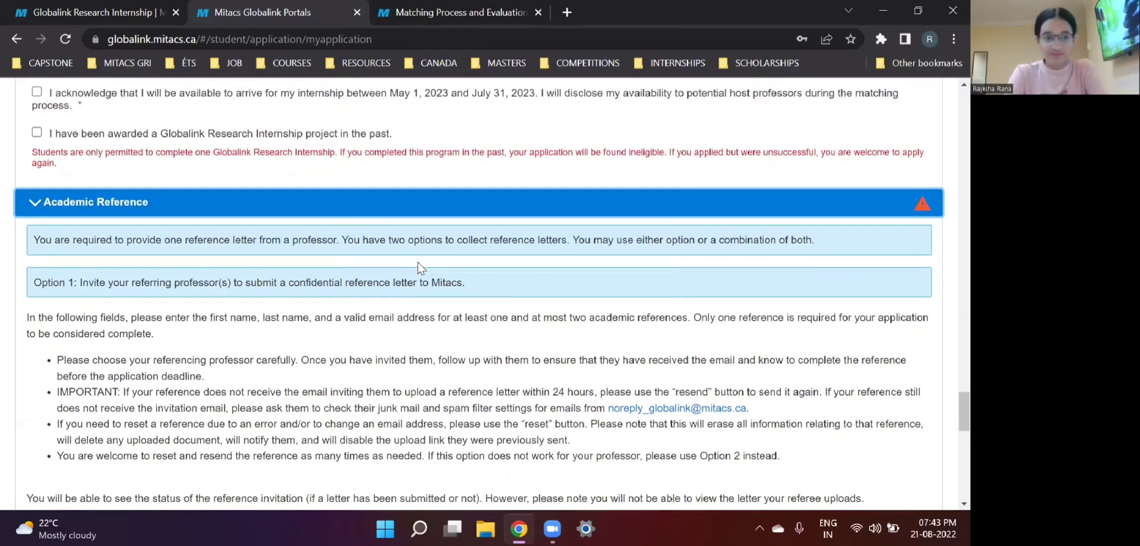
scroll(418, 265, down, 1)
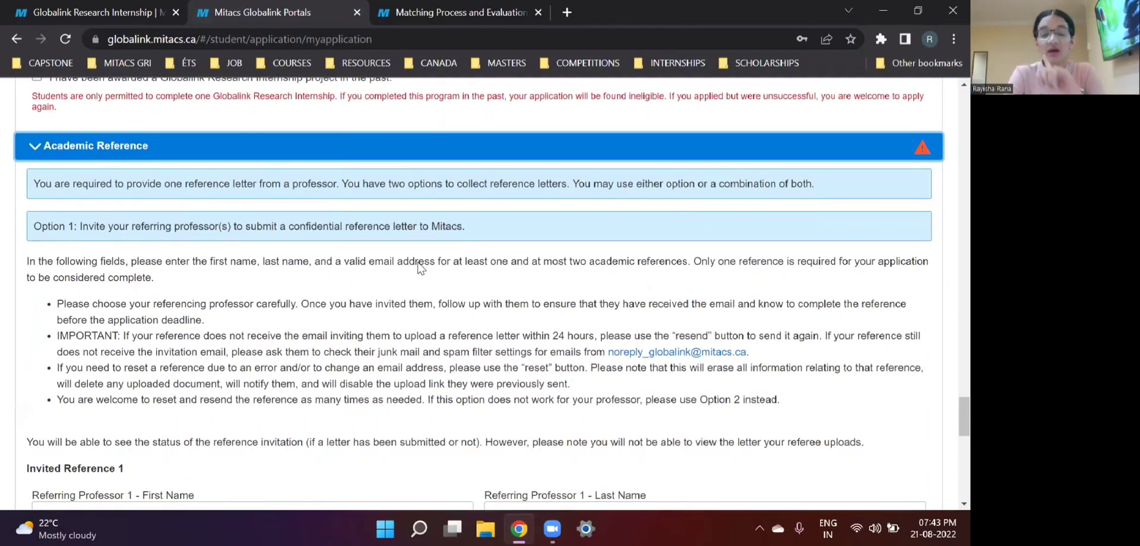
scroll(419, 267, up, 1)
scroll(418, 265, up, 2)
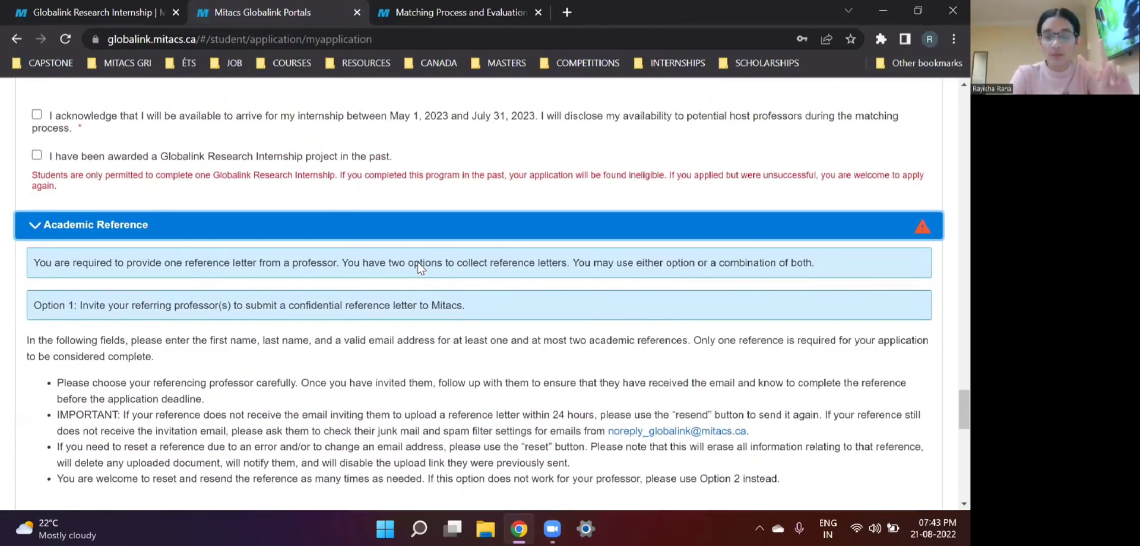
scroll(418, 268, down, 1)
scroll(418, 262, down, 1)
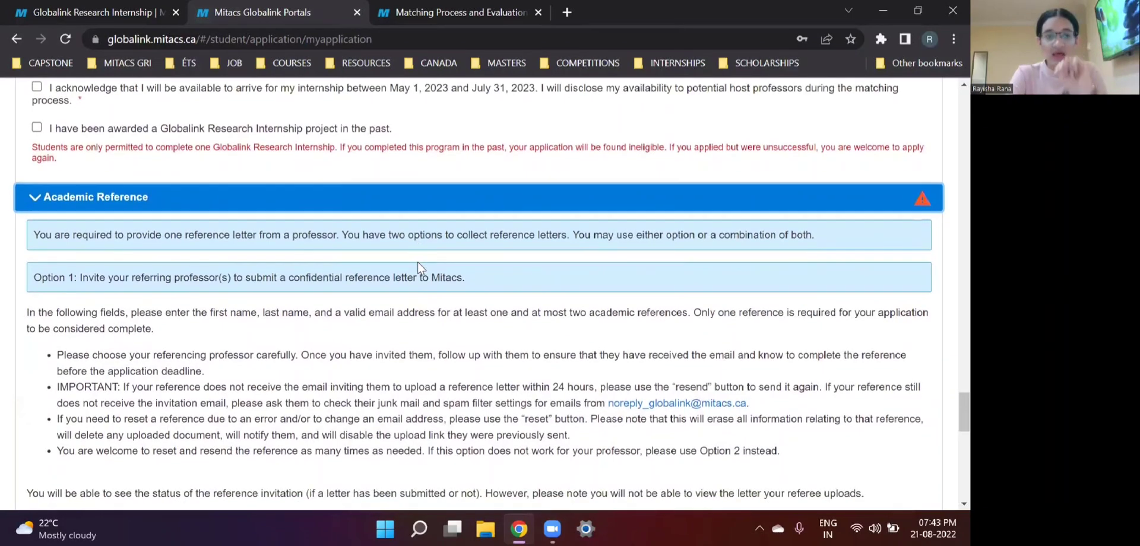
scroll(230, 285, down, 1)
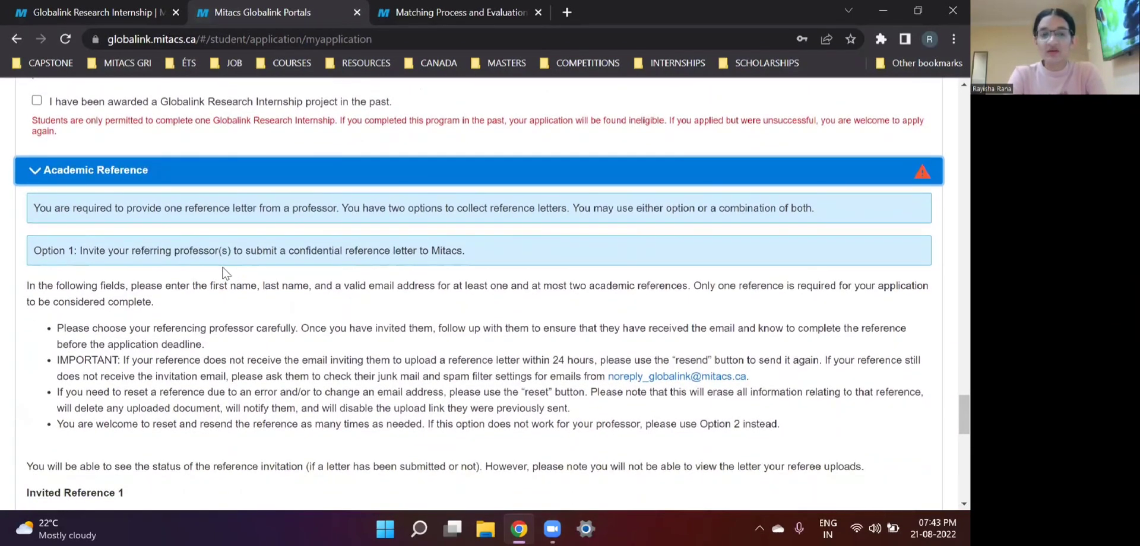
scroll(312, 264, down, 1)
scroll(312, 264, down, 1)
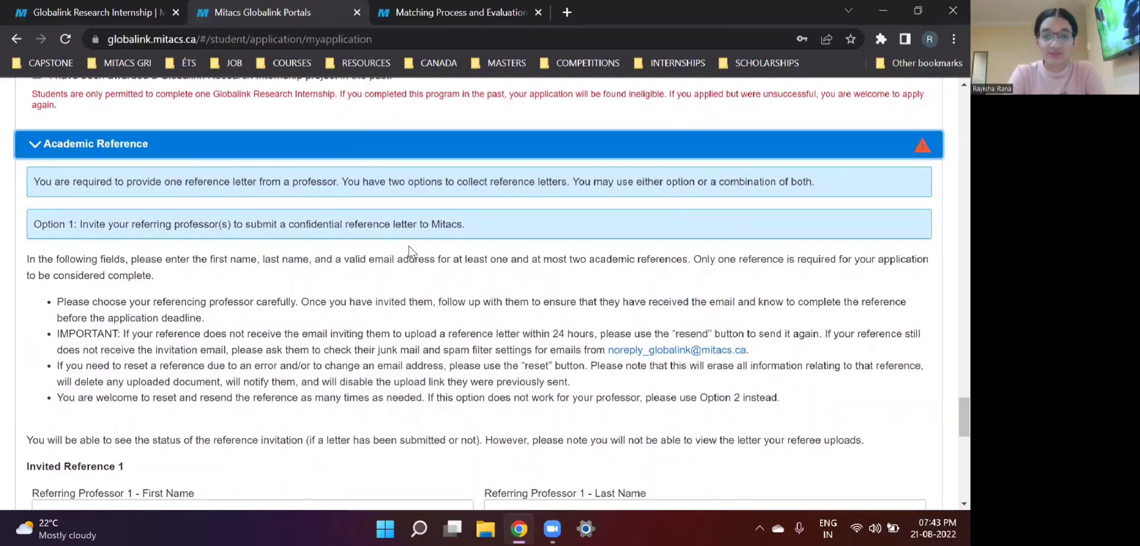
scroll(410, 252, down, 1)
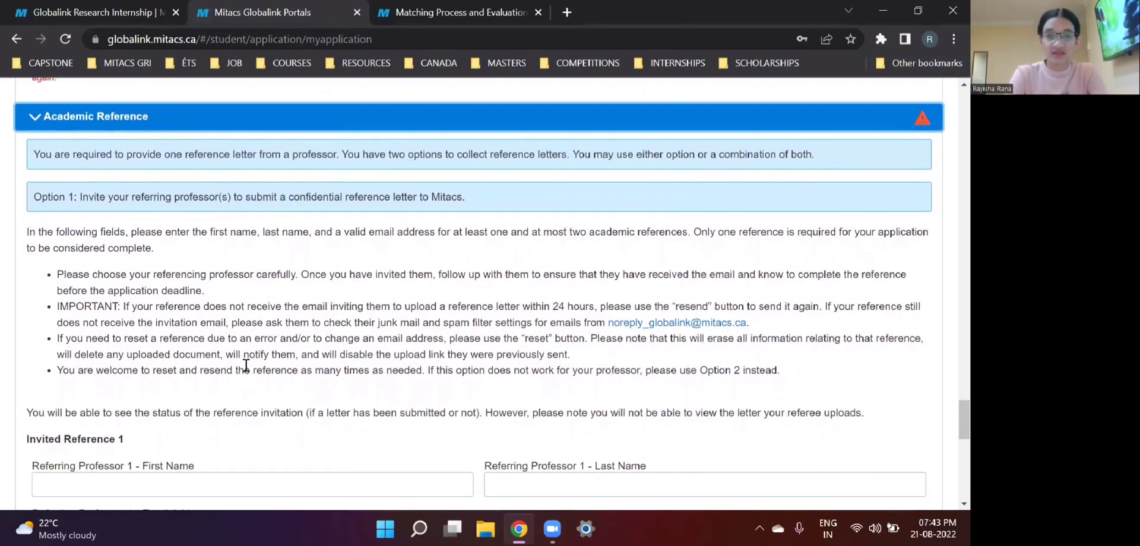
scroll(345, 352, down, 1)
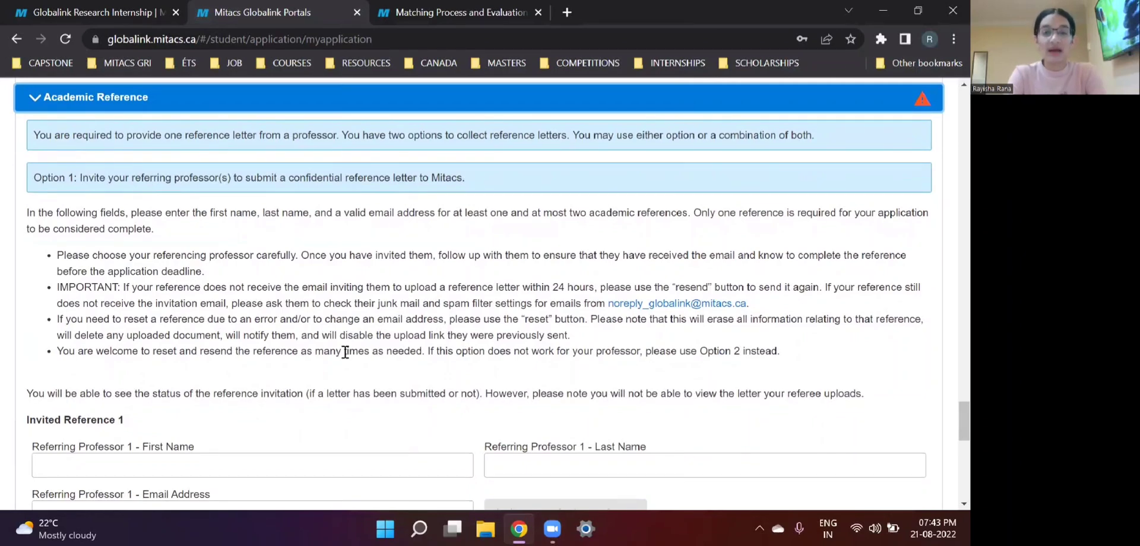
scroll(345, 352, down, 1)
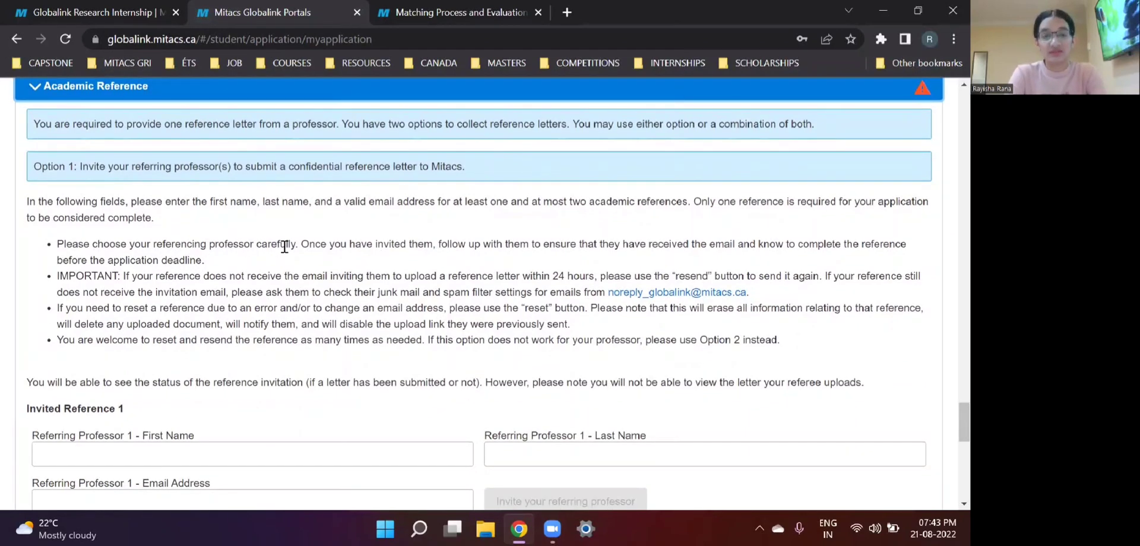
scroll(284, 247, up, 1)
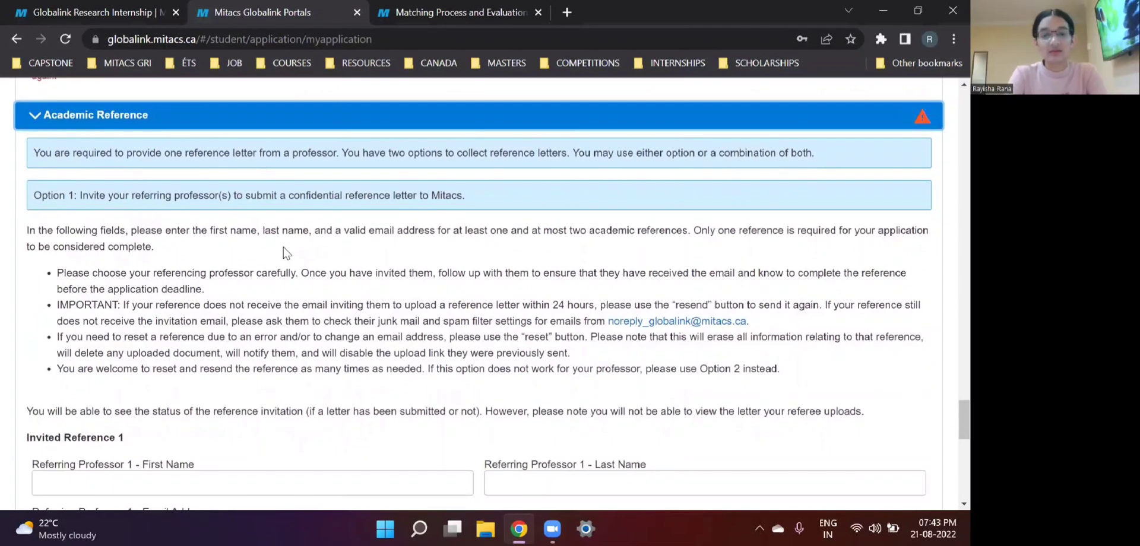
scroll(285, 252, down, 1)
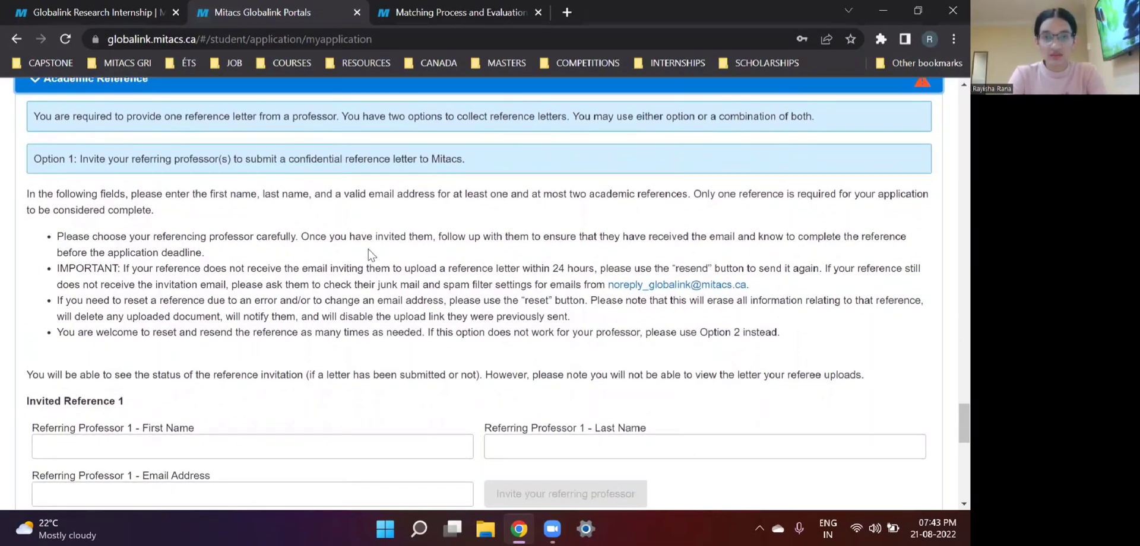
scroll(371, 254, down, 1)
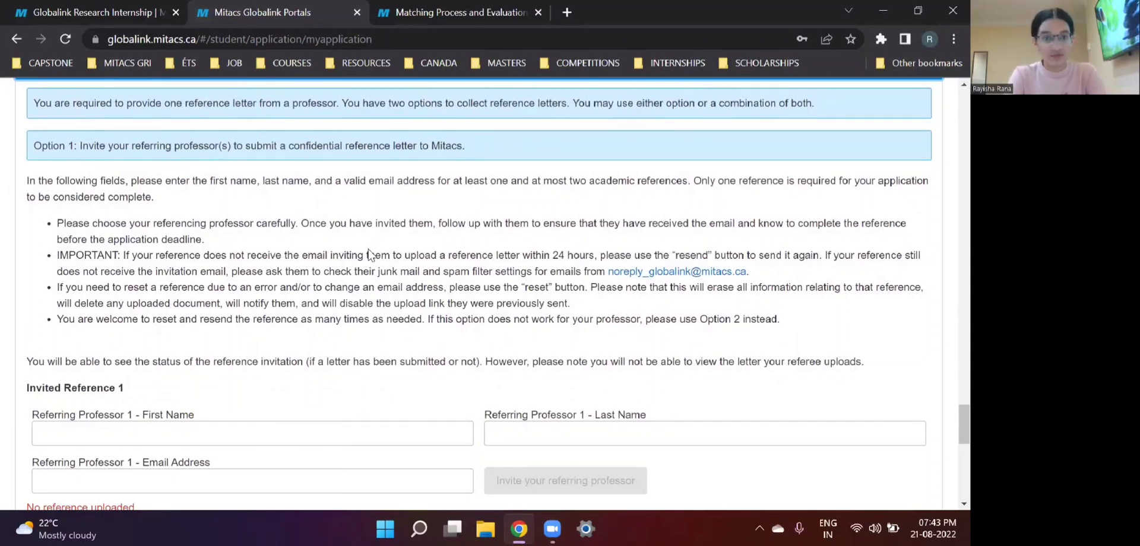
Step: Review the contact fields for both invited references and the Option 2 rules for uploading a reference letter yourself
scroll(324, 245, down, 3)
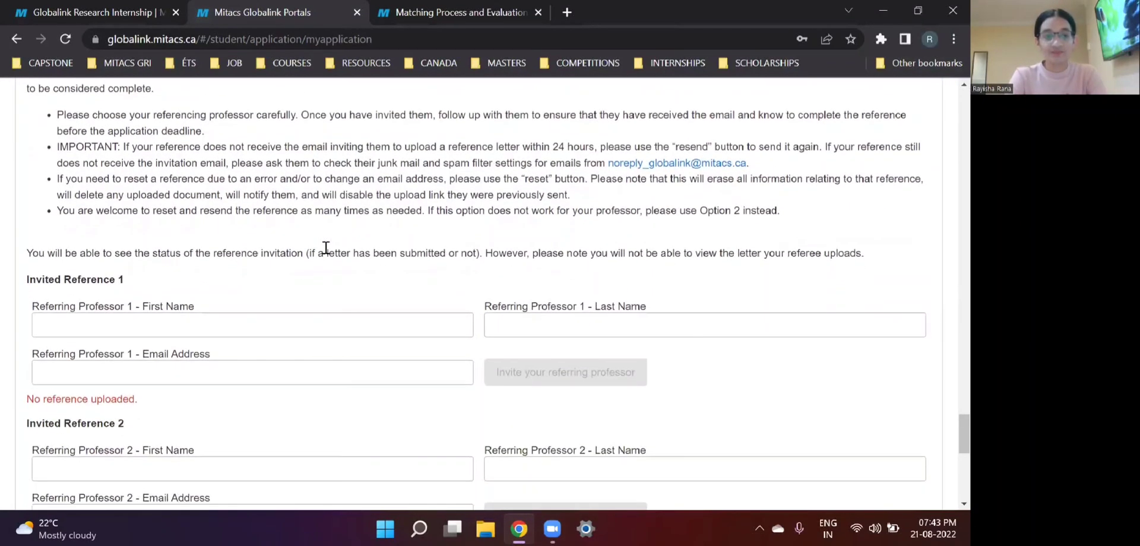
scroll(327, 243, down, 5)
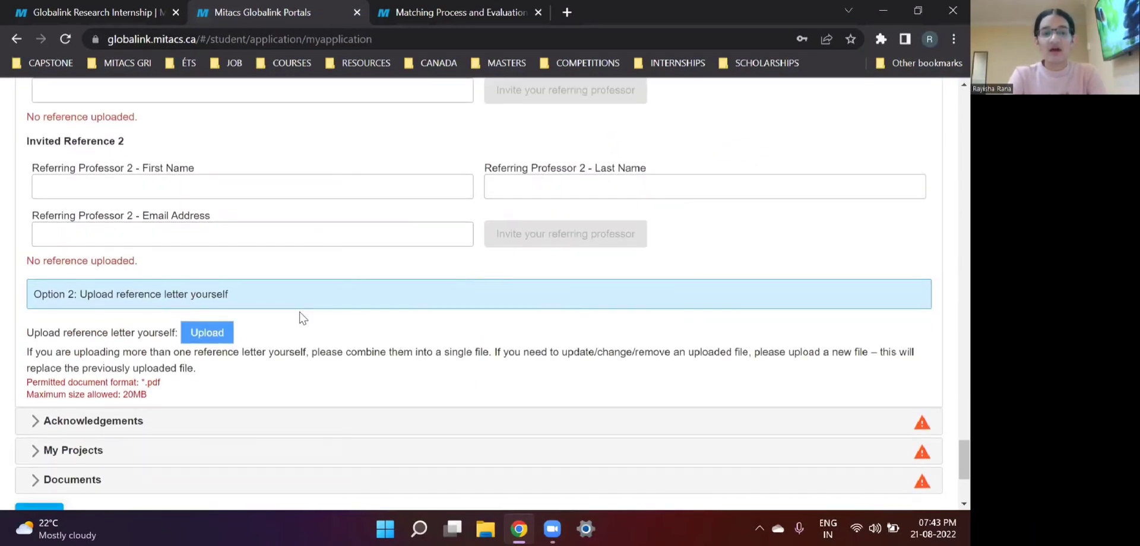
scroll(300, 318, down, 1)
scroll(368, 356, down, 1)
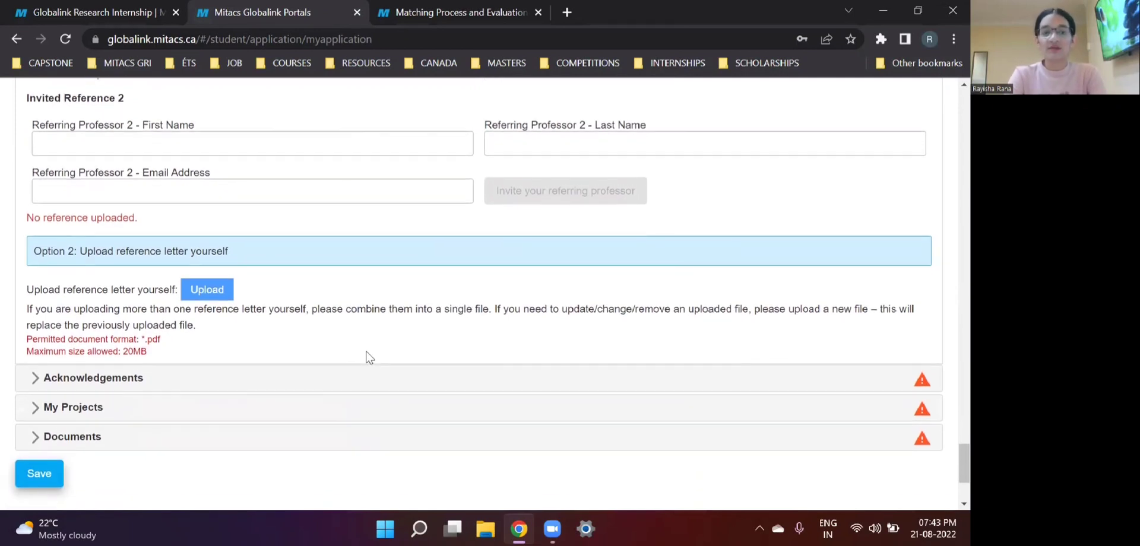
scroll(368, 356, down, 1)
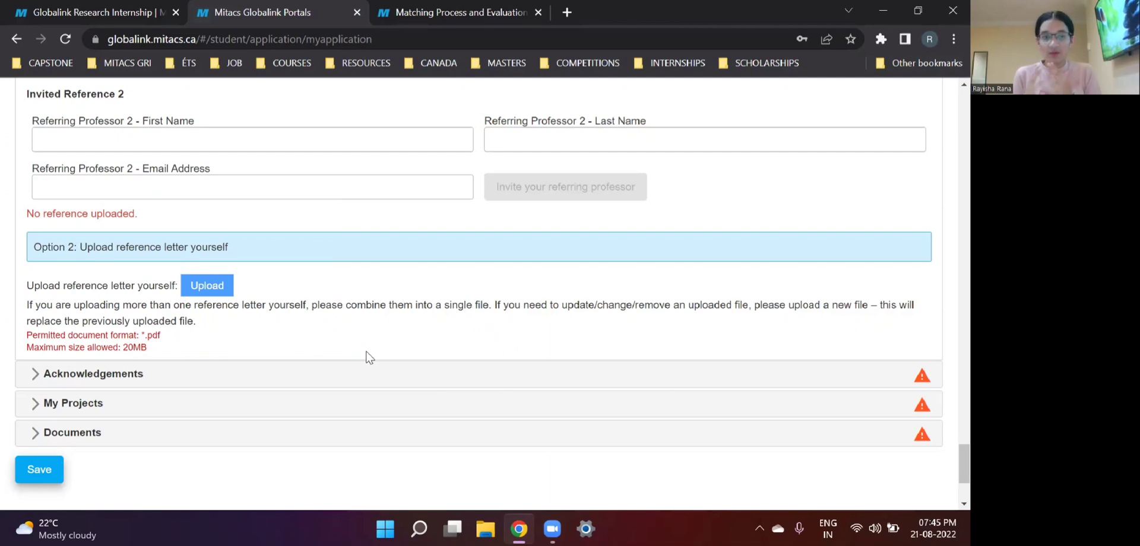
Step: Expand the Acknowledgements and My Projects sections, and review the project ranking instructions and the list of selected projects
click(368, 373)
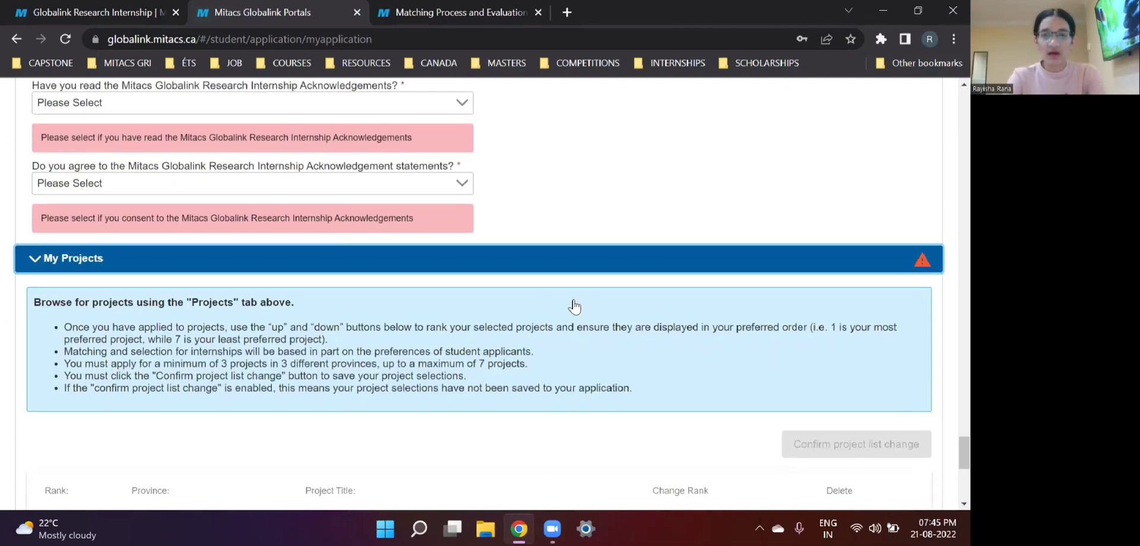
scroll(580, 255, down, 2)
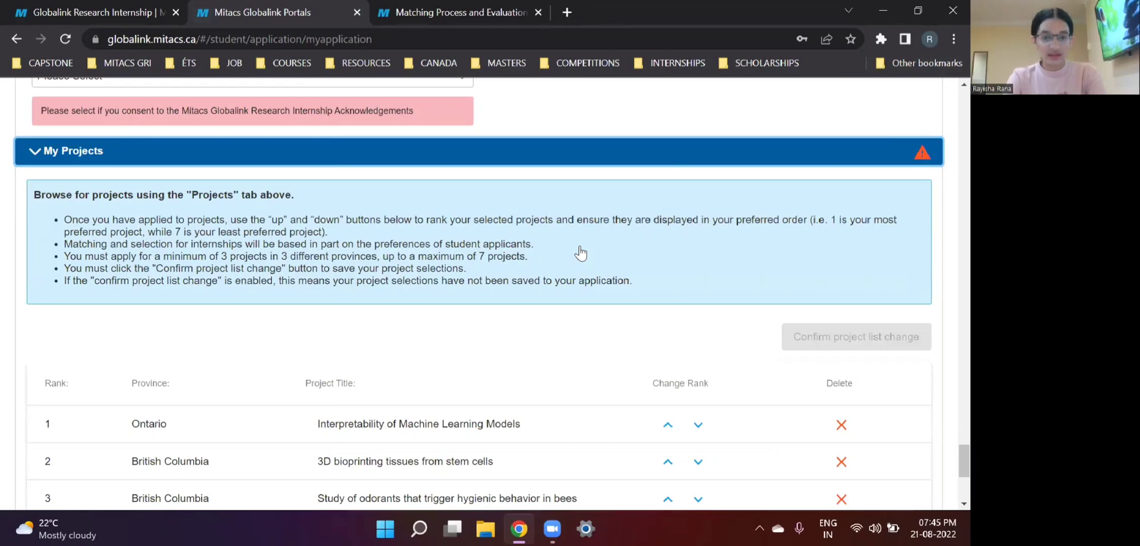
scroll(584, 255, down, 1)
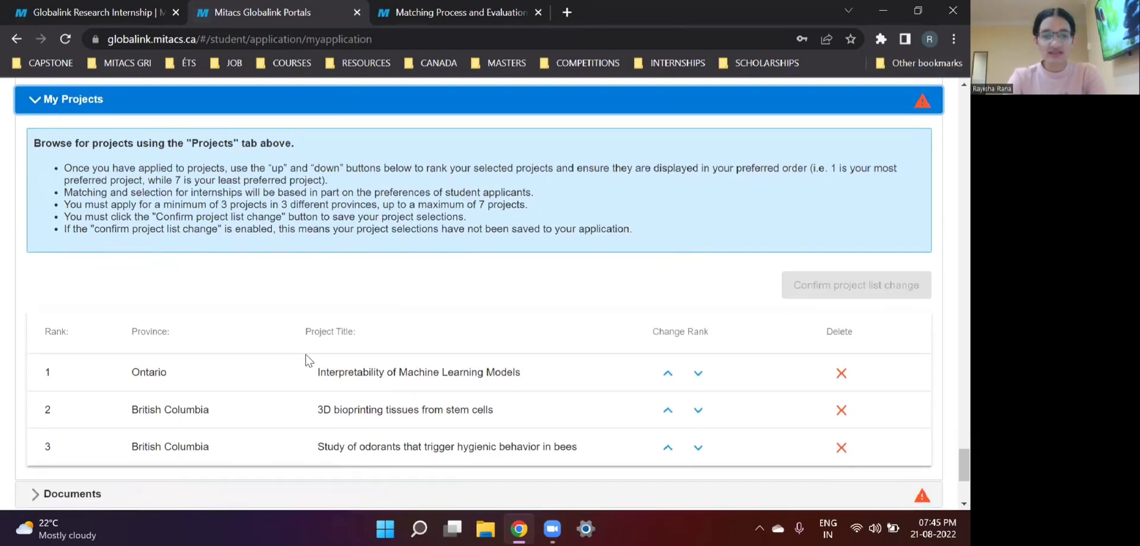
scroll(246, 419, down, 1)
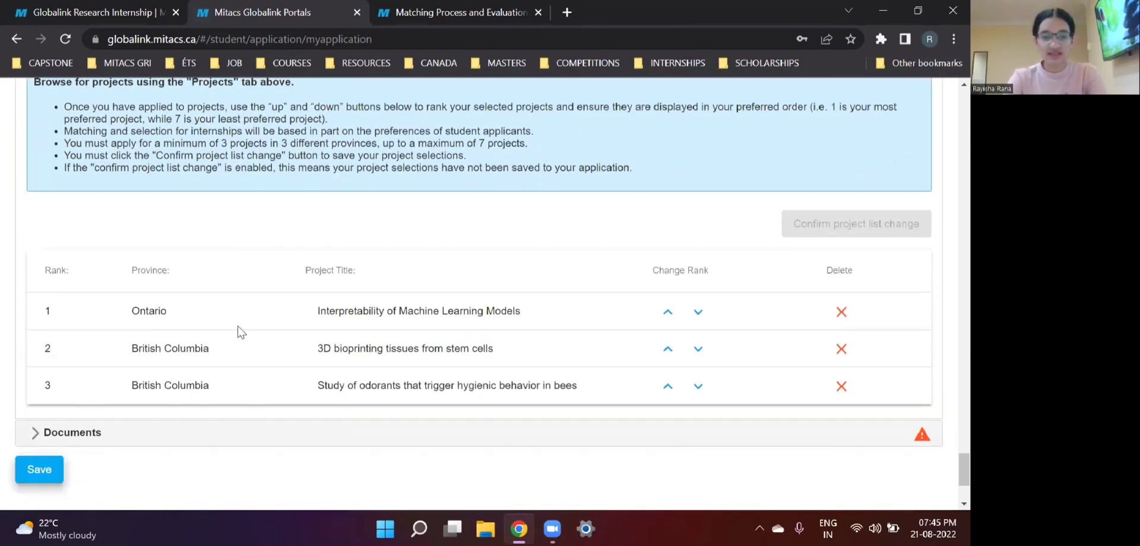
scroll(240, 332, up, 1)
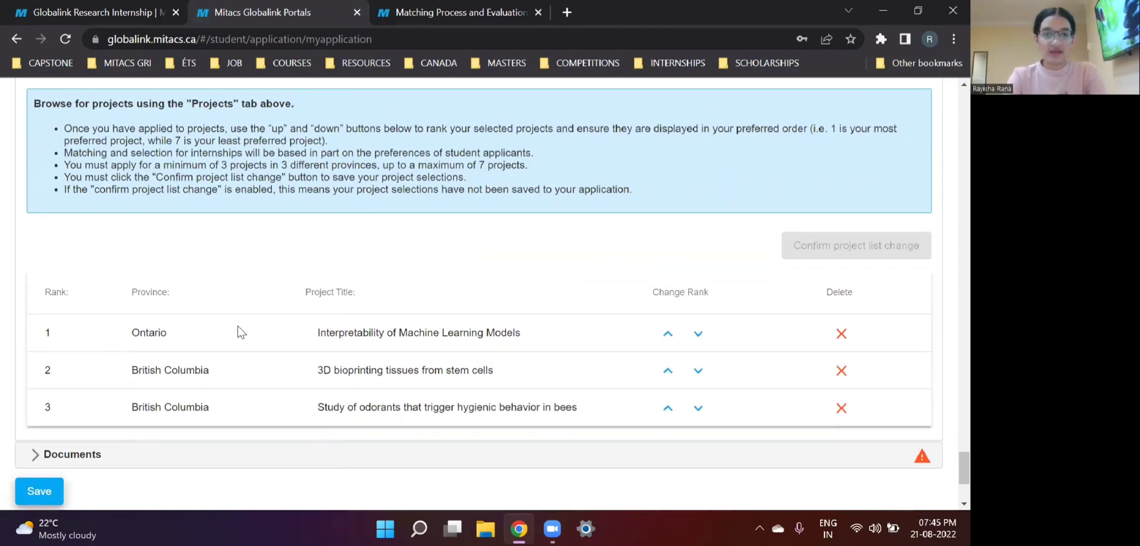
scroll(238, 332, up, 1)
scroll(299, 241, up, 1)
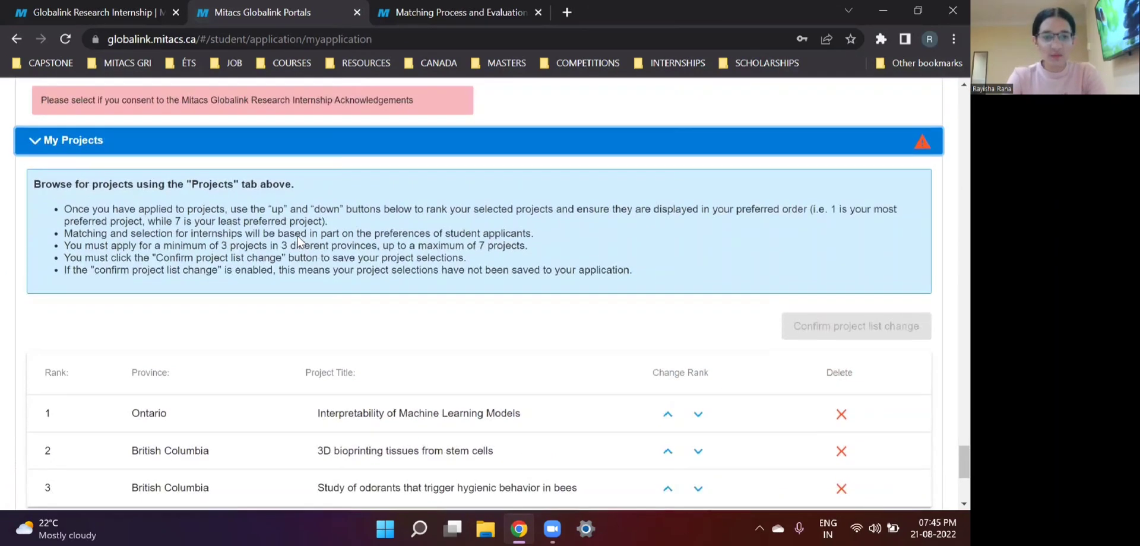
scroll(454, 395, down, 1)
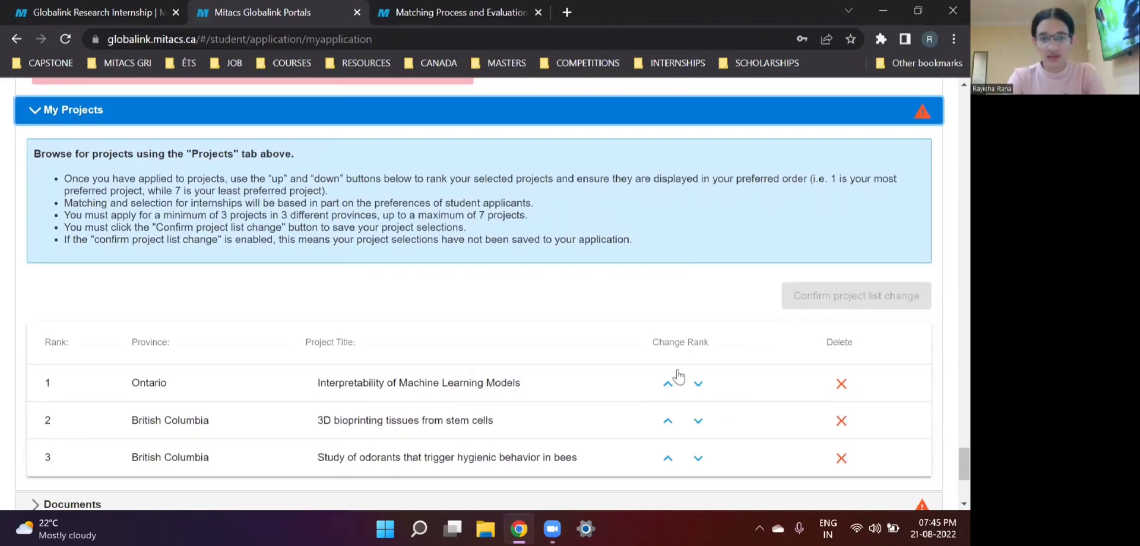
scroll(563, 329, up, 1)
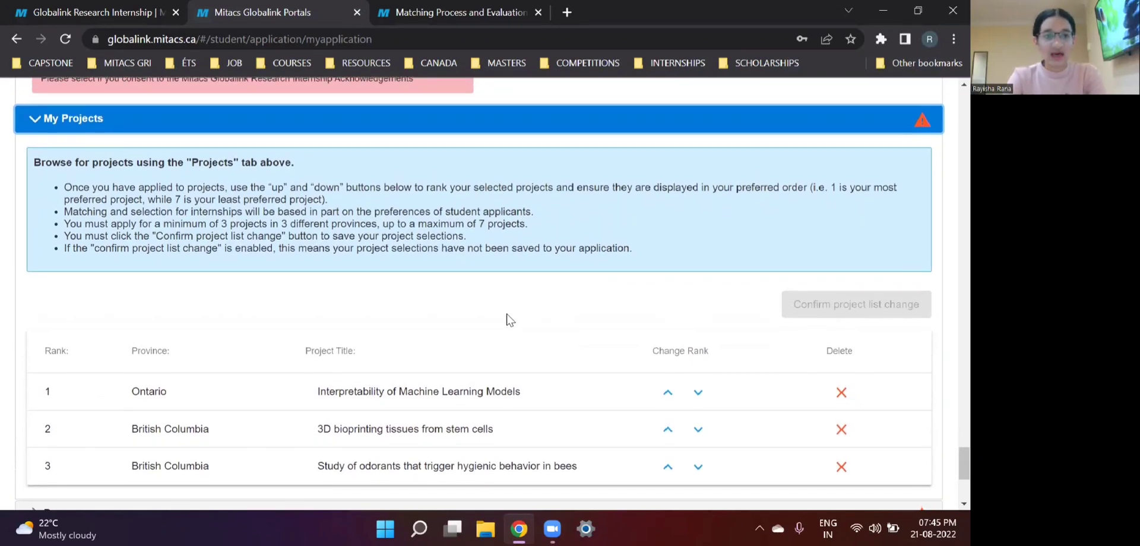
scroll(509, 320, down, 1)
scroll(374, 280, down, 1)
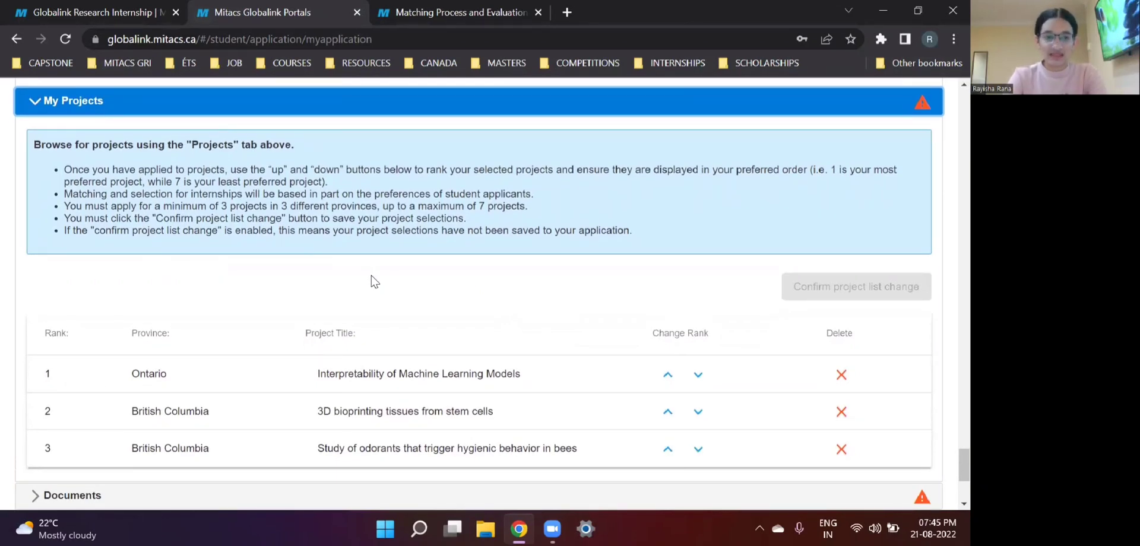
scroll(374, 281, down, 1)
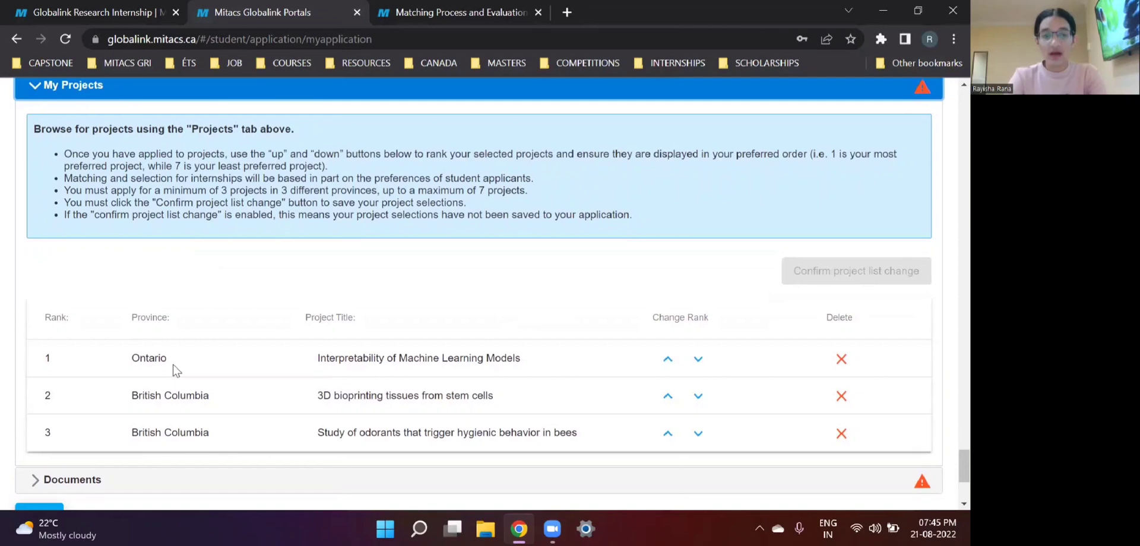
scroll(226, 394, down, 2)
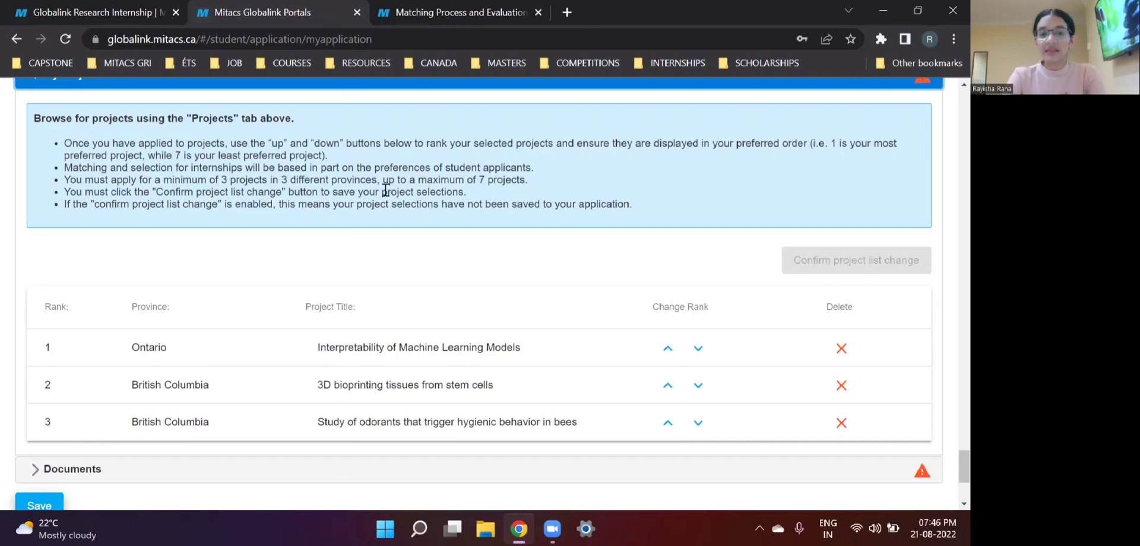
scroll(339, 330, down, 1)
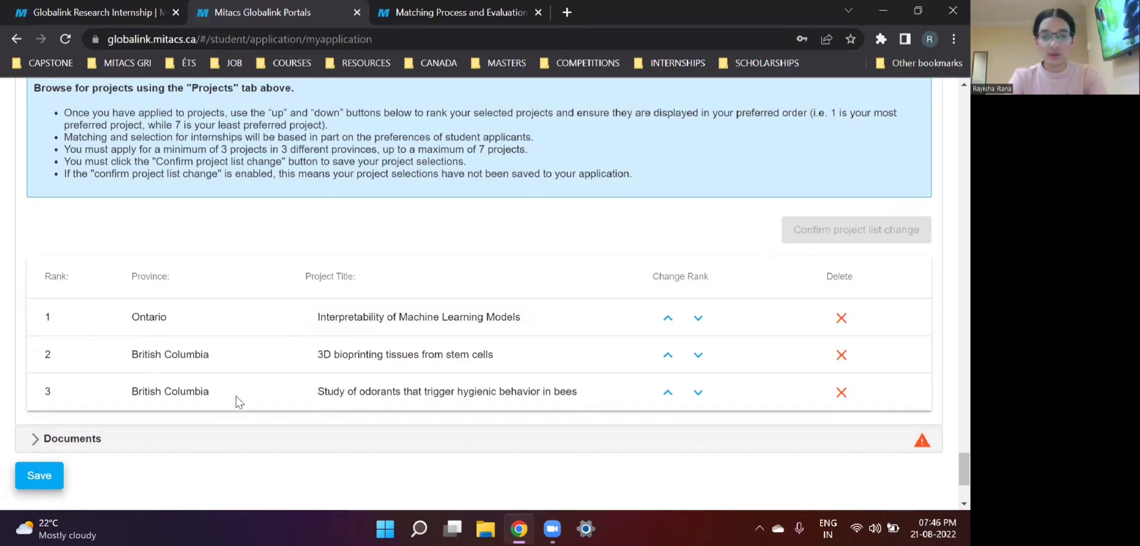
scroll(241, 398, down, 1)
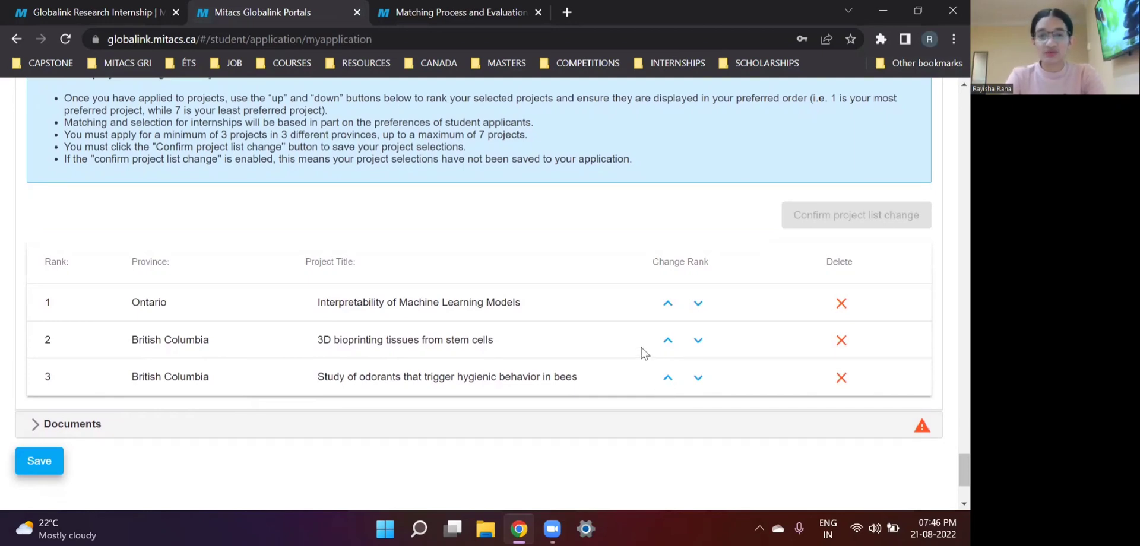
scroll(642, 353, up, 1)
scroll(647, 362, up, 1)
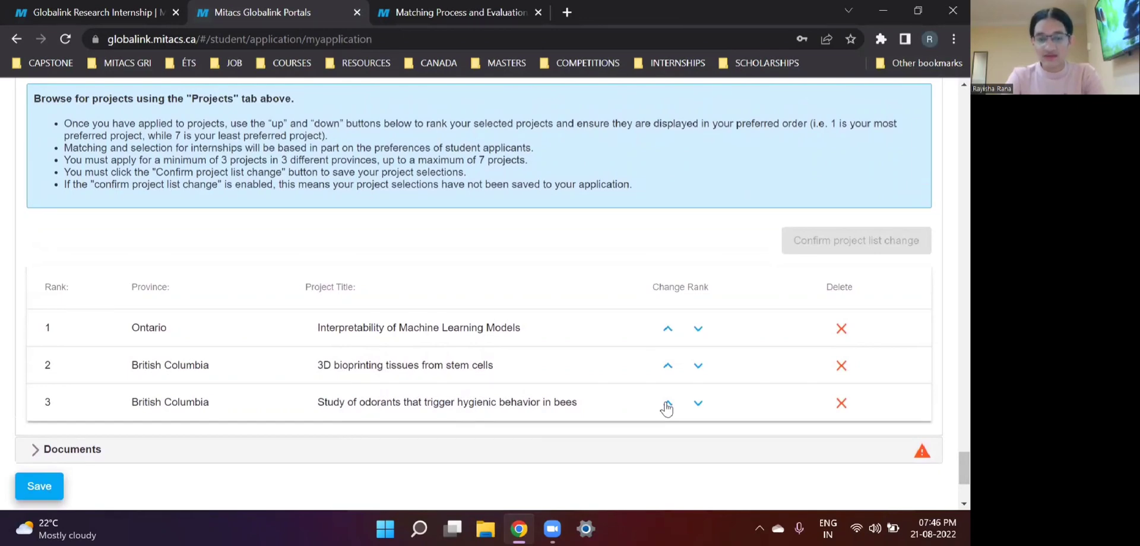
Step: Check the details of the project "Study of odorants that trigger hygienic behavior in bees" and move it up to rank 1
click(583, 408)
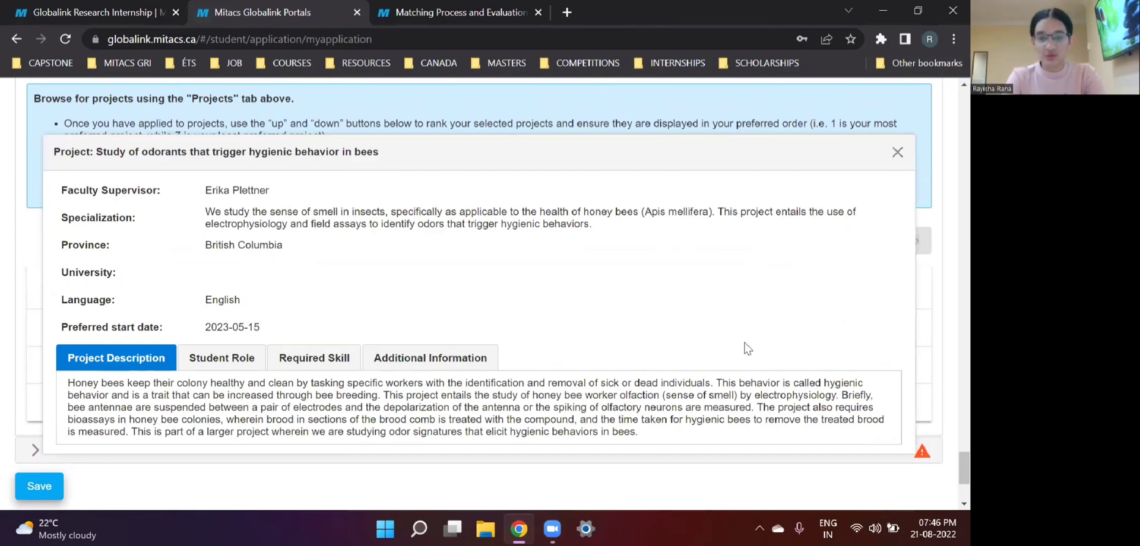
key(Escape)
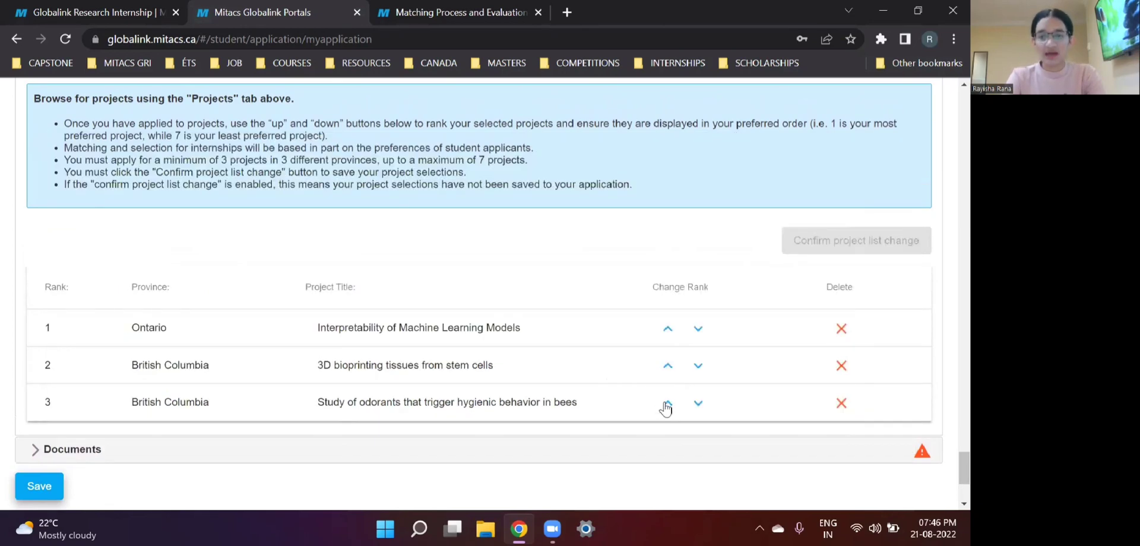
click(668, 403)
click(668, 367)
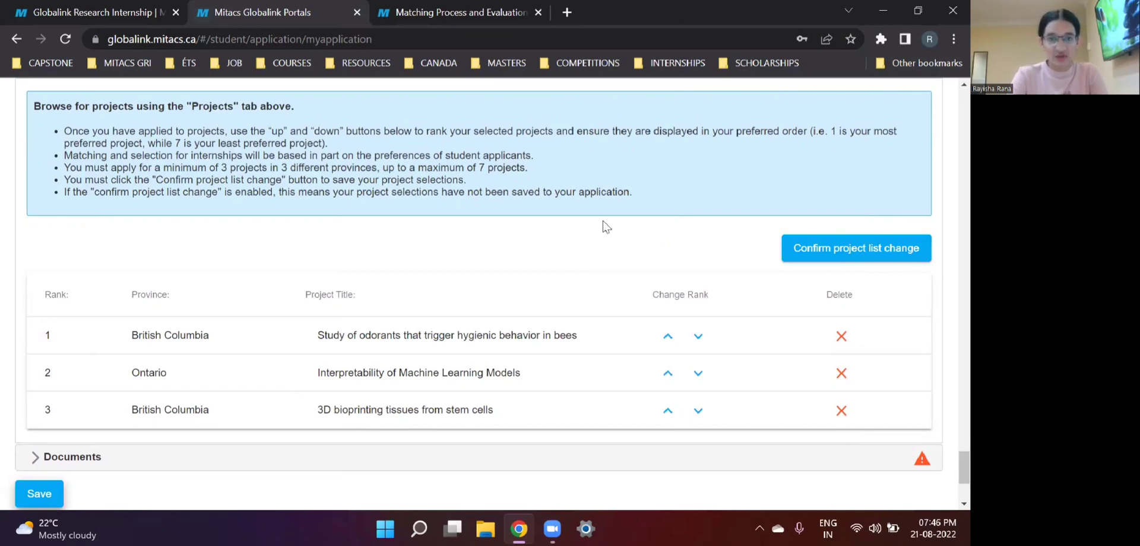
Step: Switch to the Matching Process and Evaluation Criteria page and read how applications are scored and matched with projects
click(458, 11)
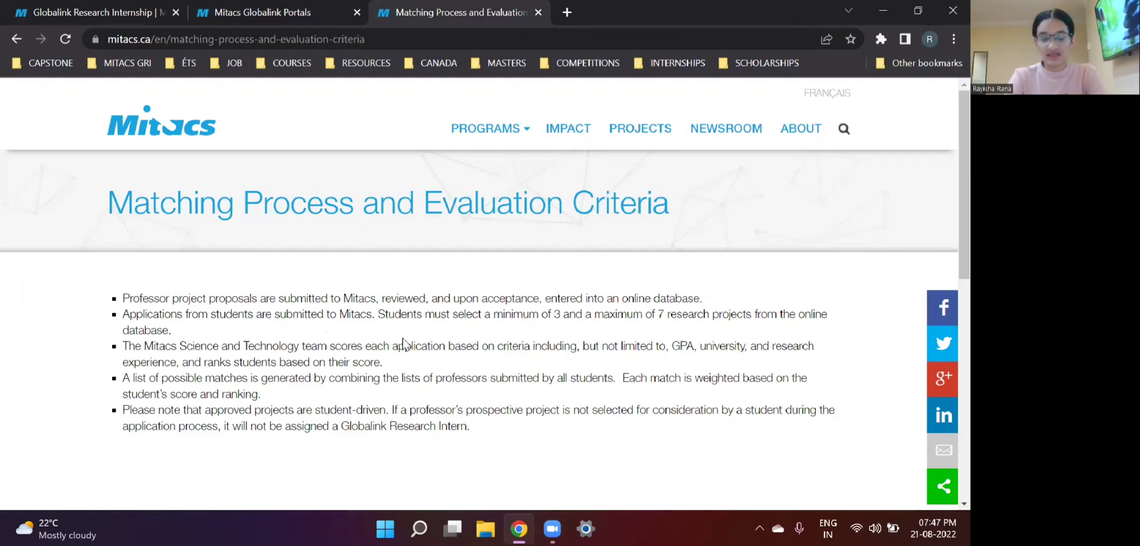
scroll(403, 345, down, 1)
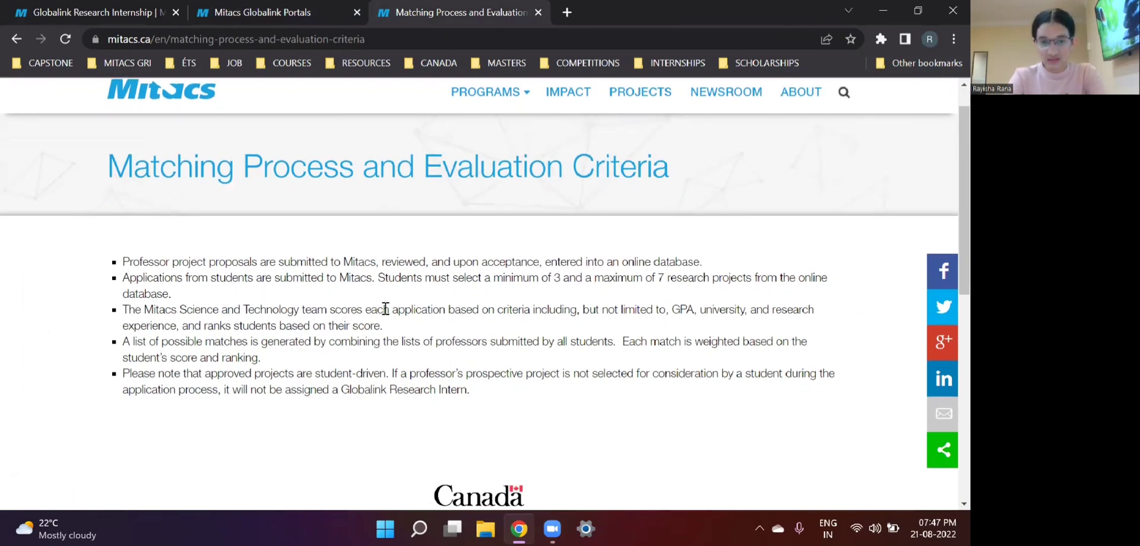
scroll(386, 309, down, 1)
scroll(422, 309, down, 1)
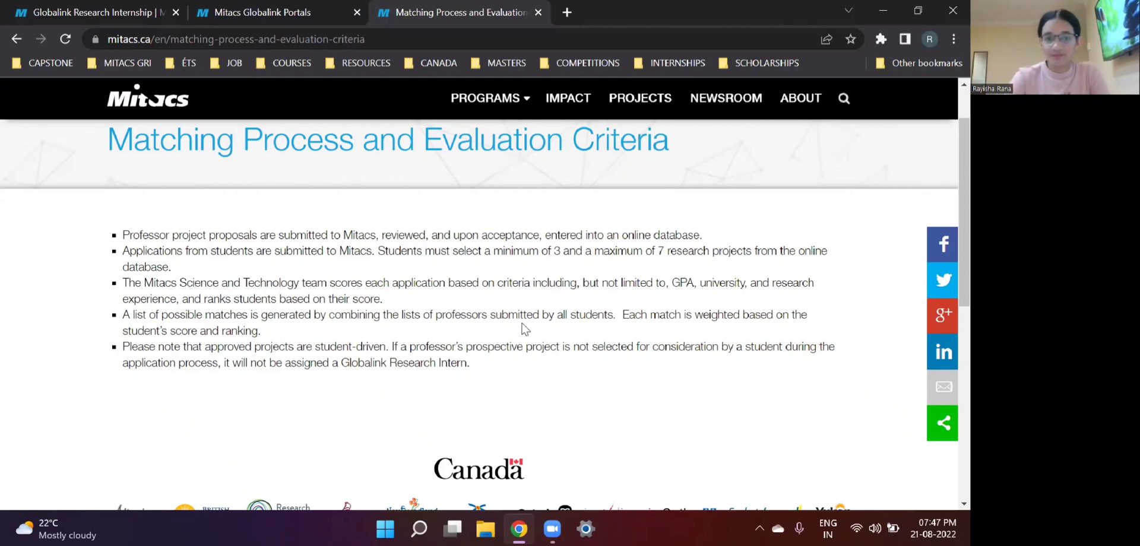
scroll(502, 416, up, 1)
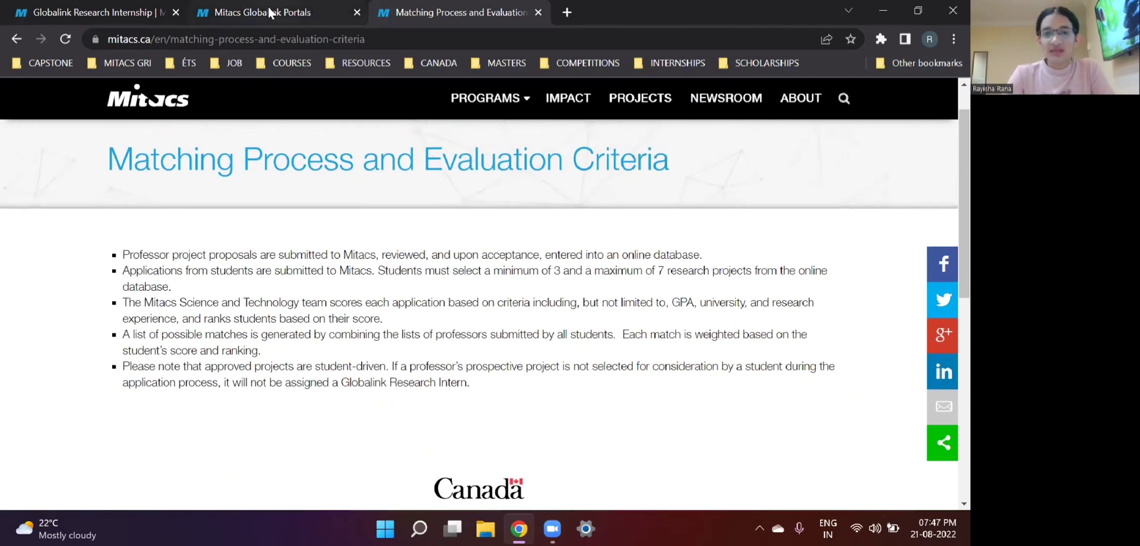
Step: Return to the Globalink application, expand the Documents section, and review the resume/CV and transcript upload requirements
click(268, 12)
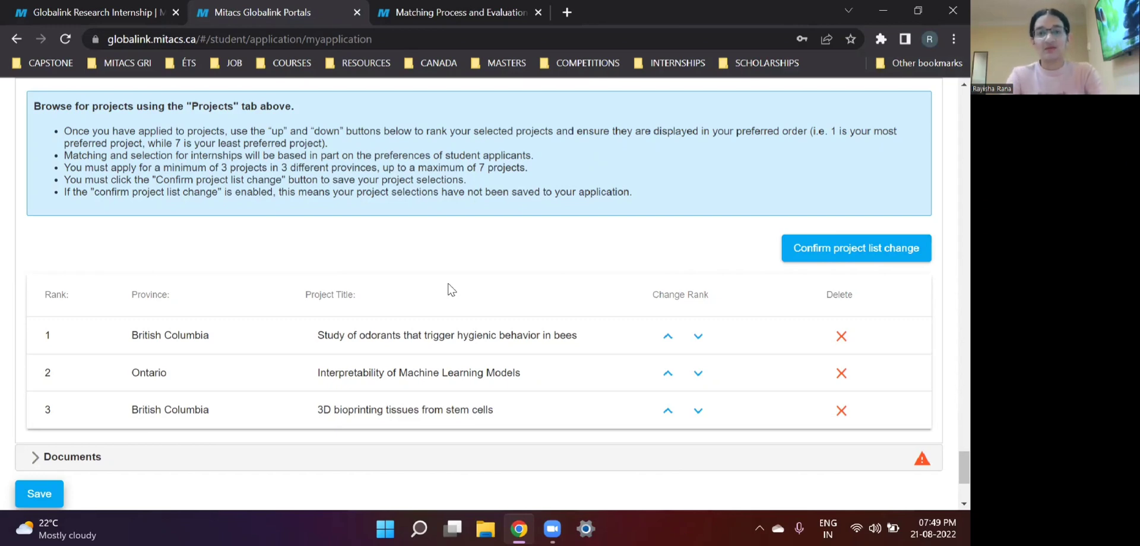
scroll(452, 285, down, 2)
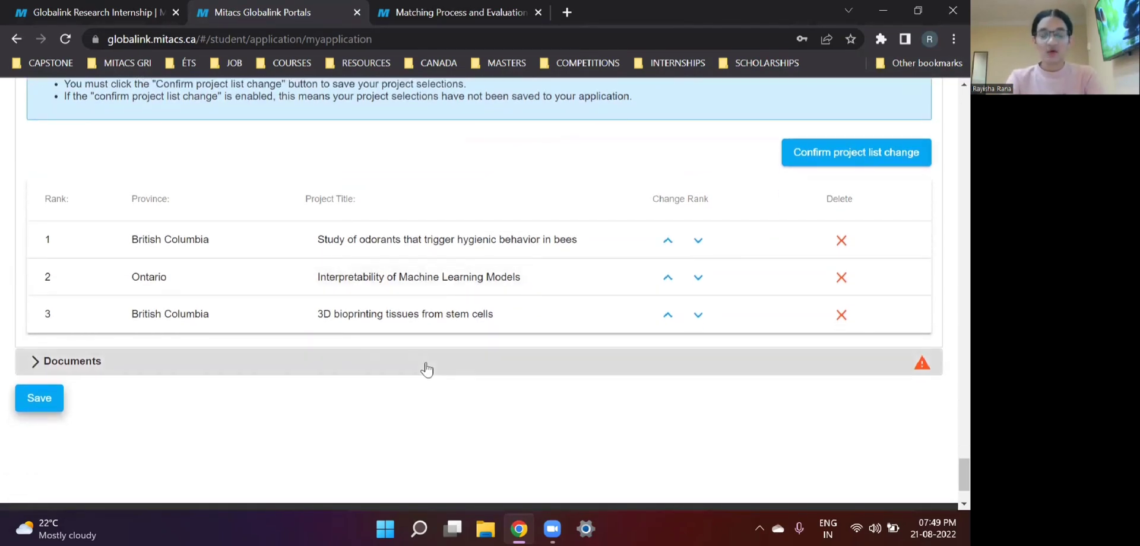
scroll(427, 370, down, 1)
click(429, 336)
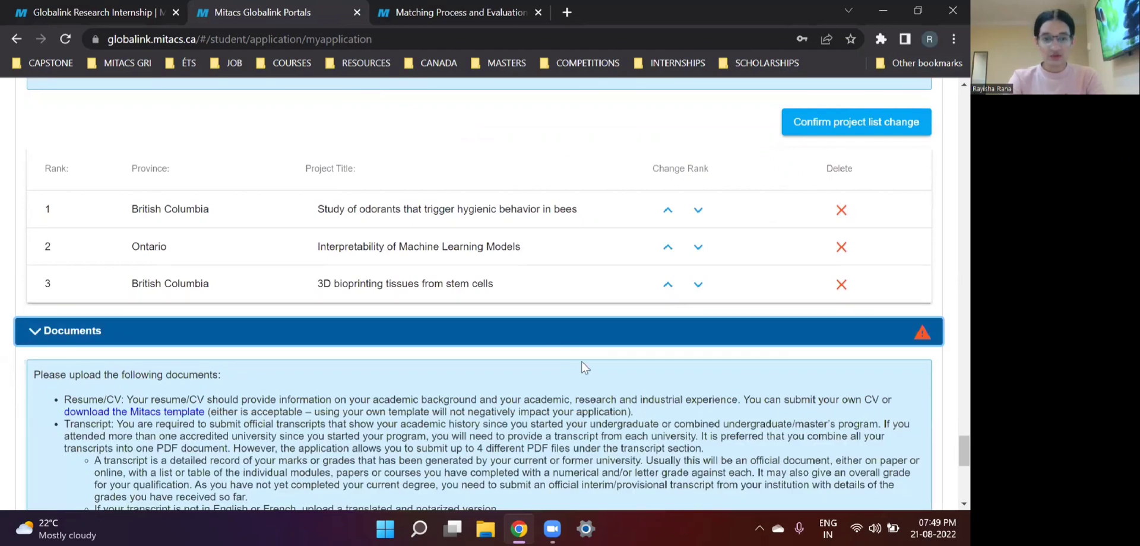
scroll(583, 362, down, 2)
scroll(585, 369, down, 2)
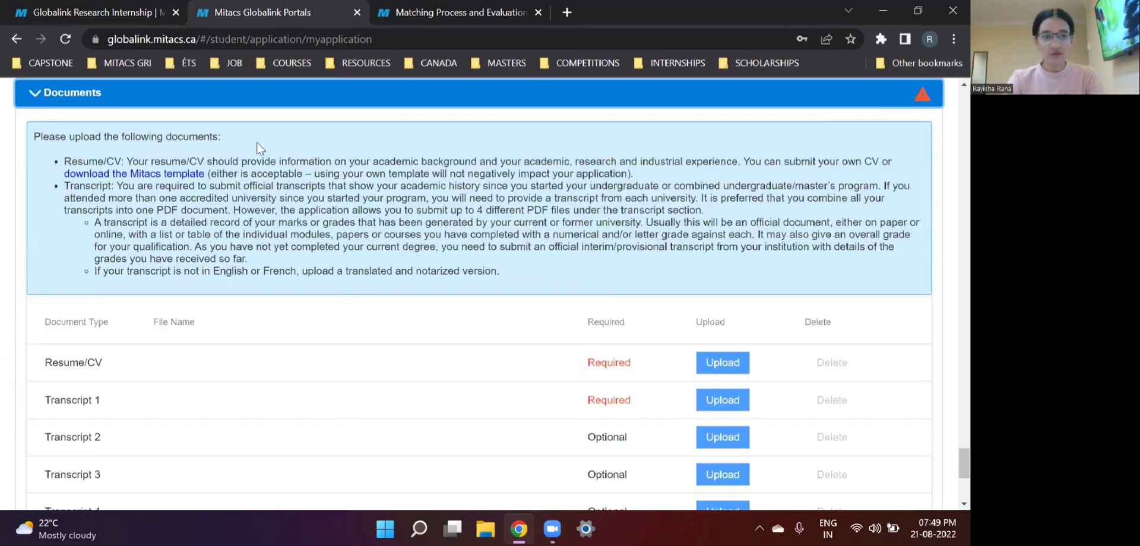
scroll(338, 177, down, 1)
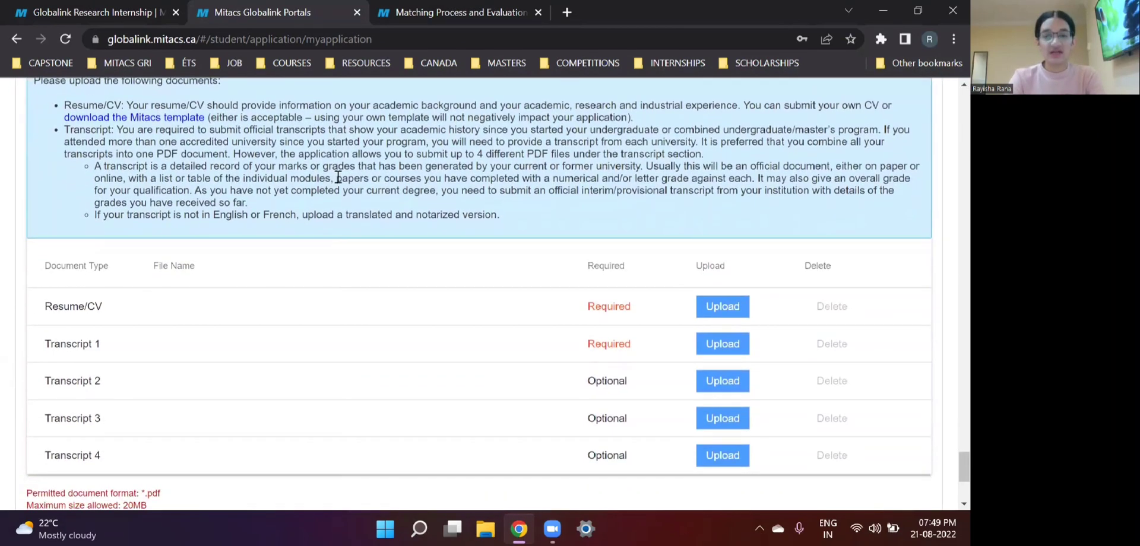